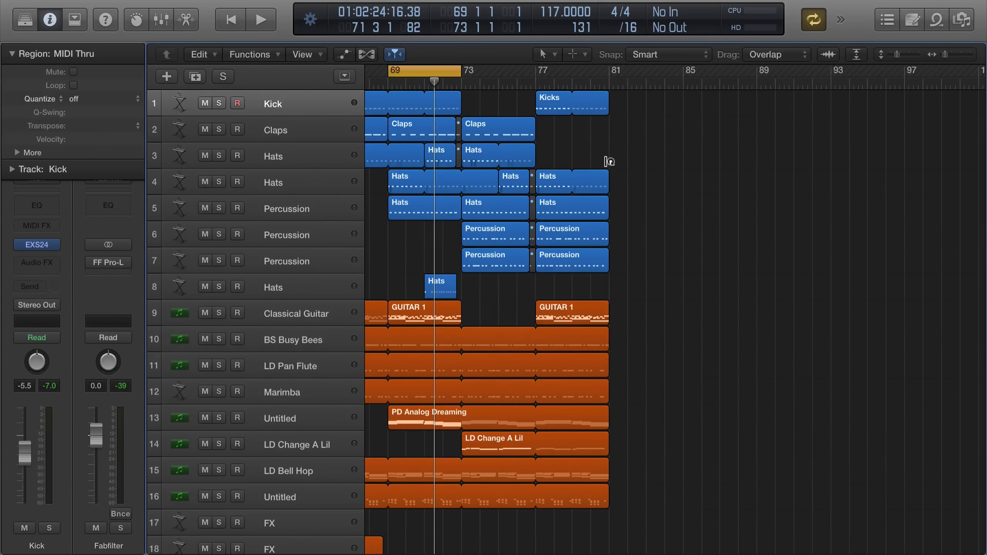
Solo the Kick and BS Busy Bees tracks and play the bars 69–73 loop to hear them together.
key(space)
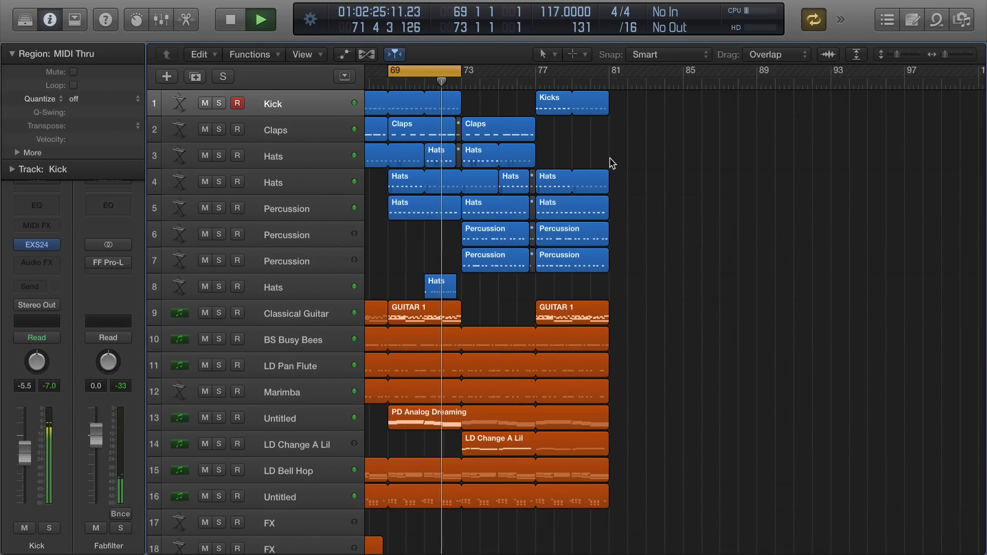
key(space)
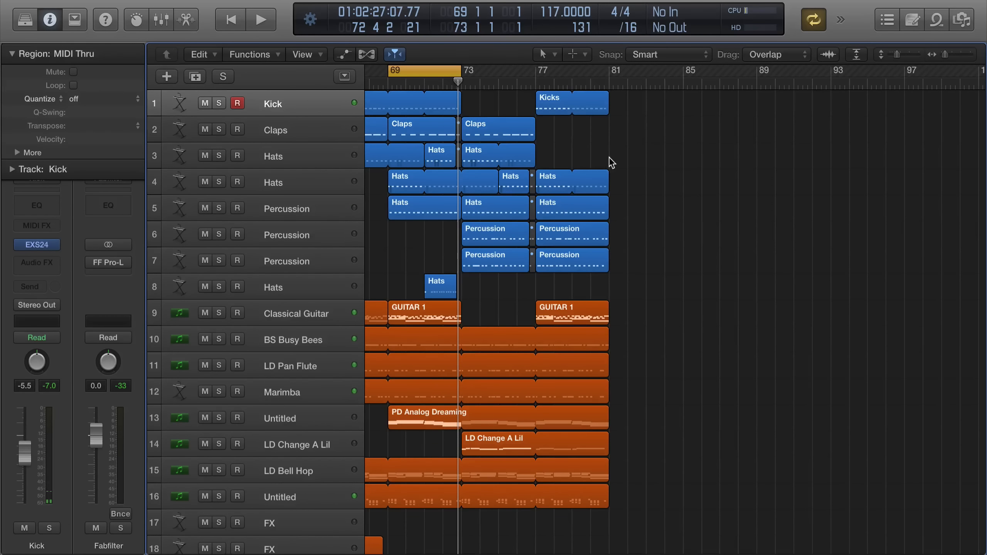
click(219, 103)
key(space)
click(304, 346)
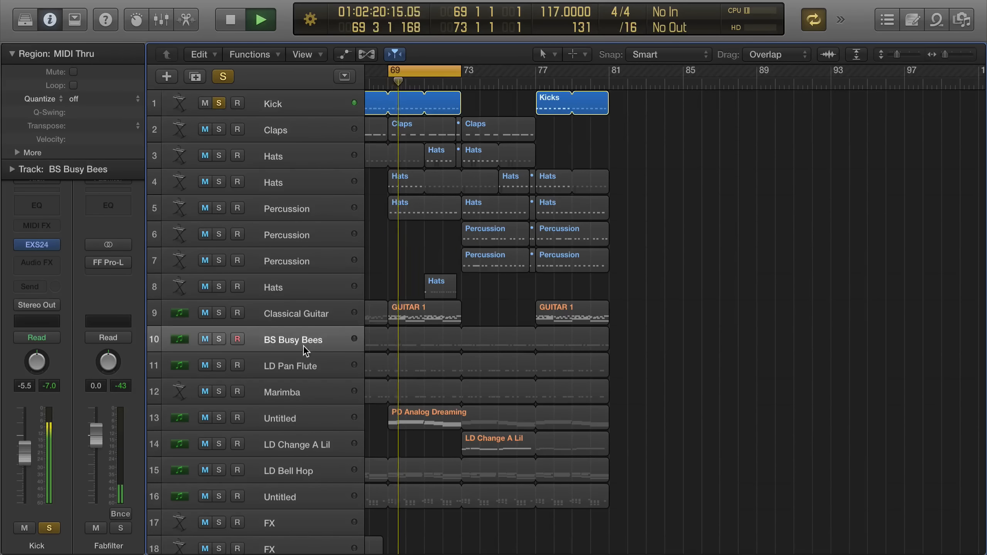
key(s)
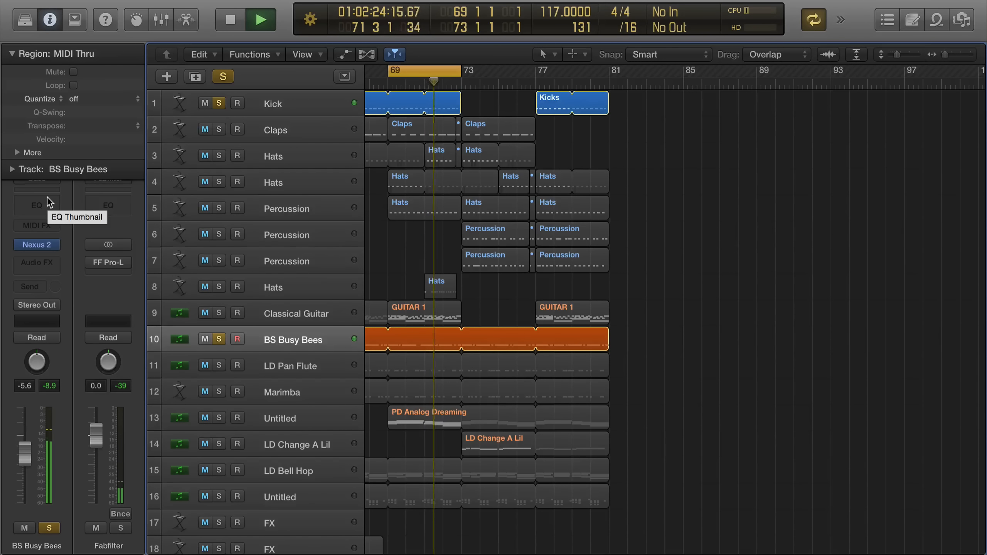
key(space)
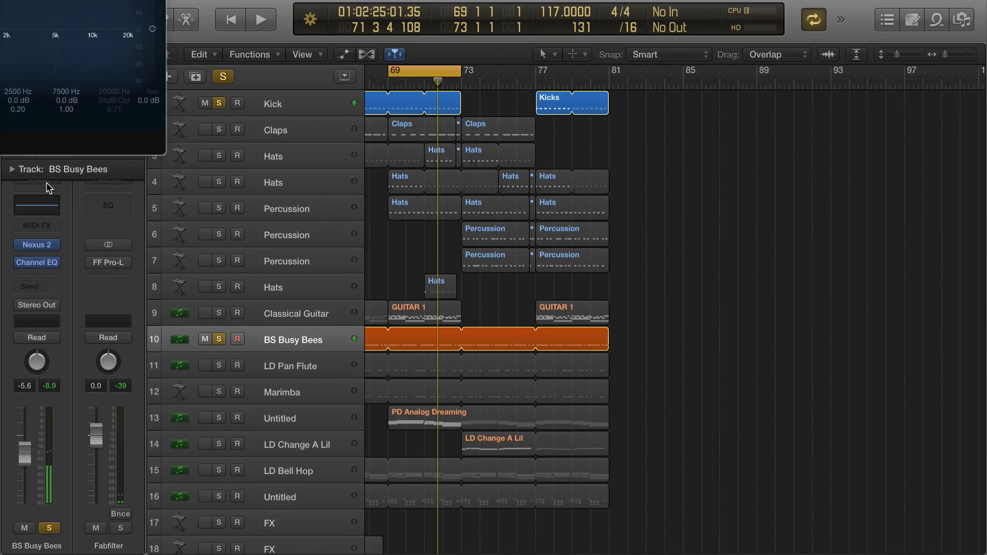
Add a Channel EQ to the BS Busy Bees and Kick tracks and place both EQ windows side by side.
click(47, 205)
drag(850, 38, 840, 28)
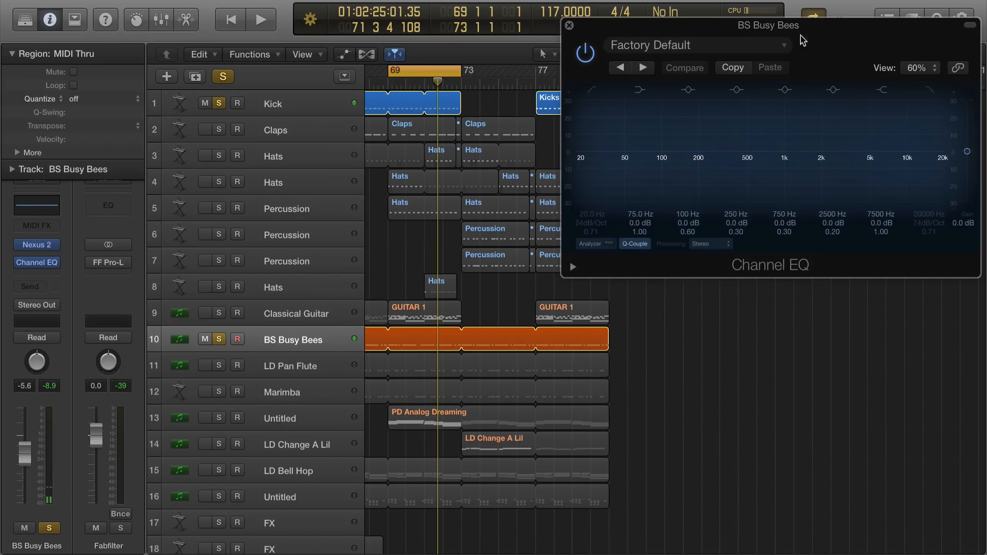
click(271, 109)
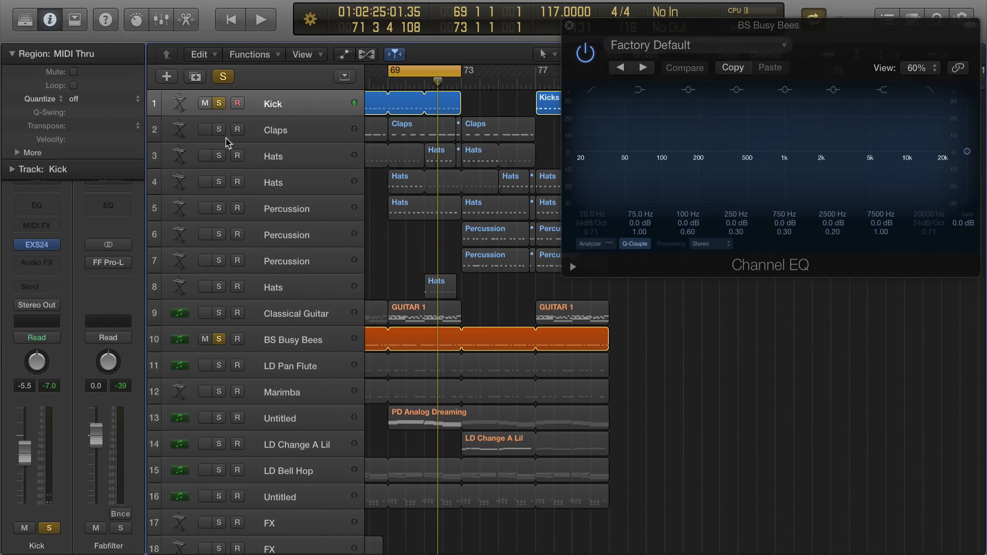
click(37, 205)
drag(359, 15, 380, 30)
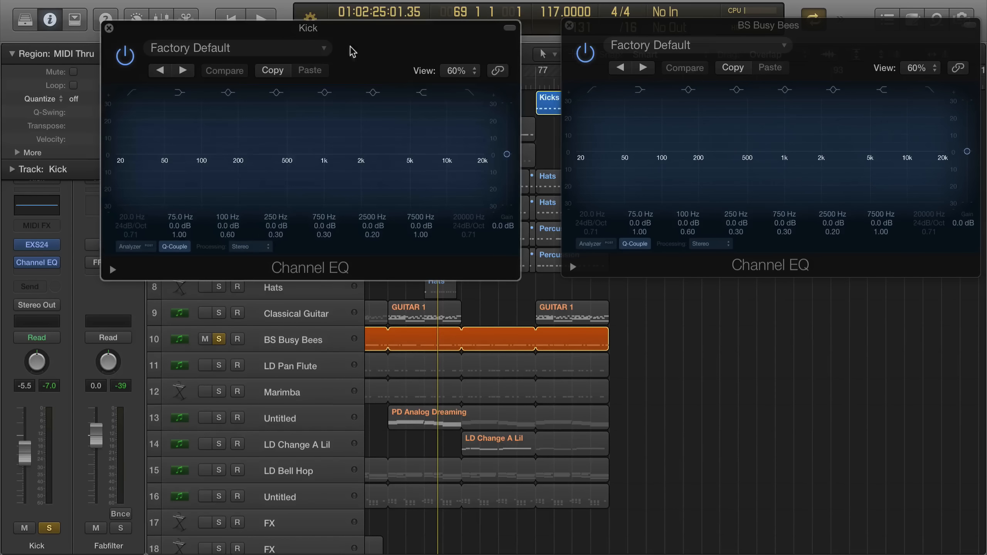
Turn on the analyzer in both Channel EQs and line up their windows while playing the loop to compare spectra.
click(142, 248)
key(space)
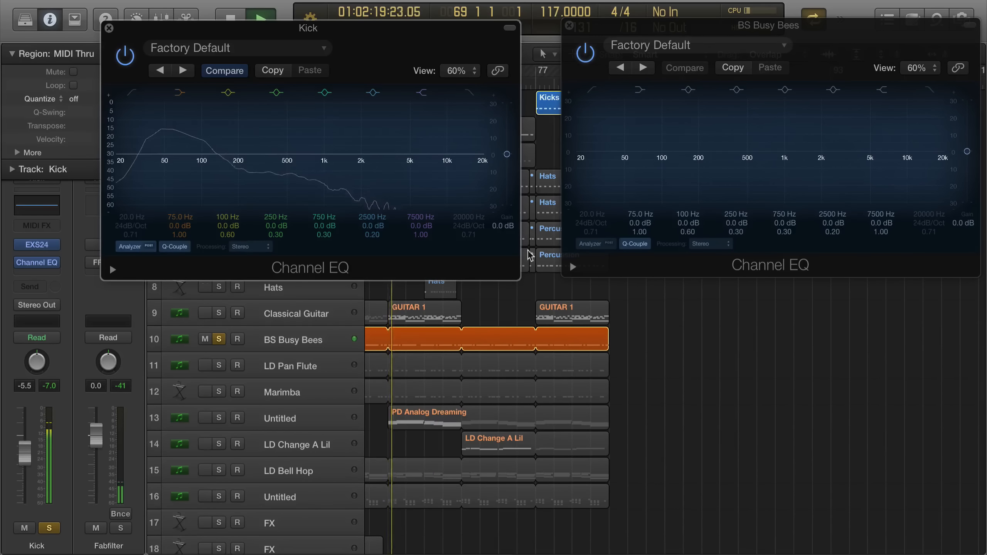
click(593, 244)
drag(708, 25, 688, 37)
drag(473, 30, 481, 40)
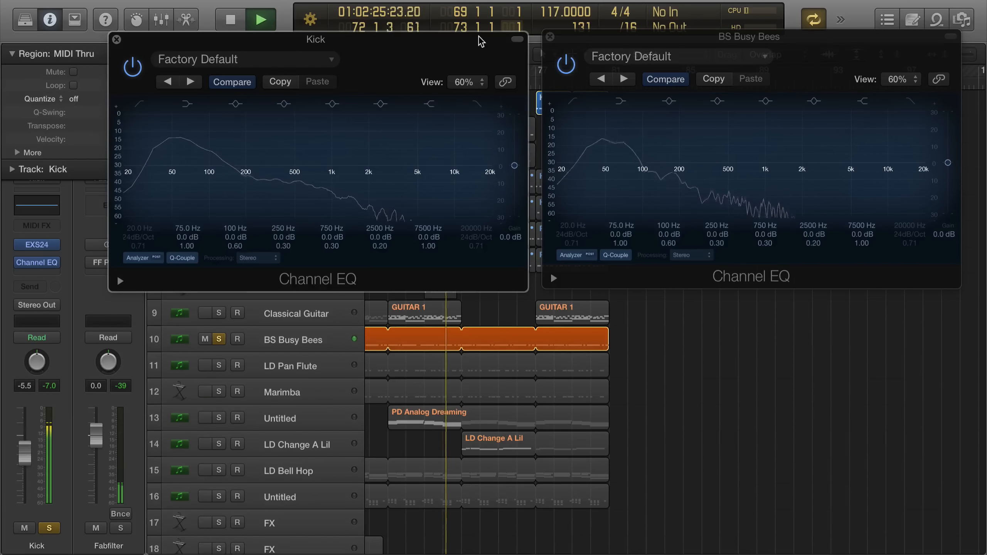
key(space)
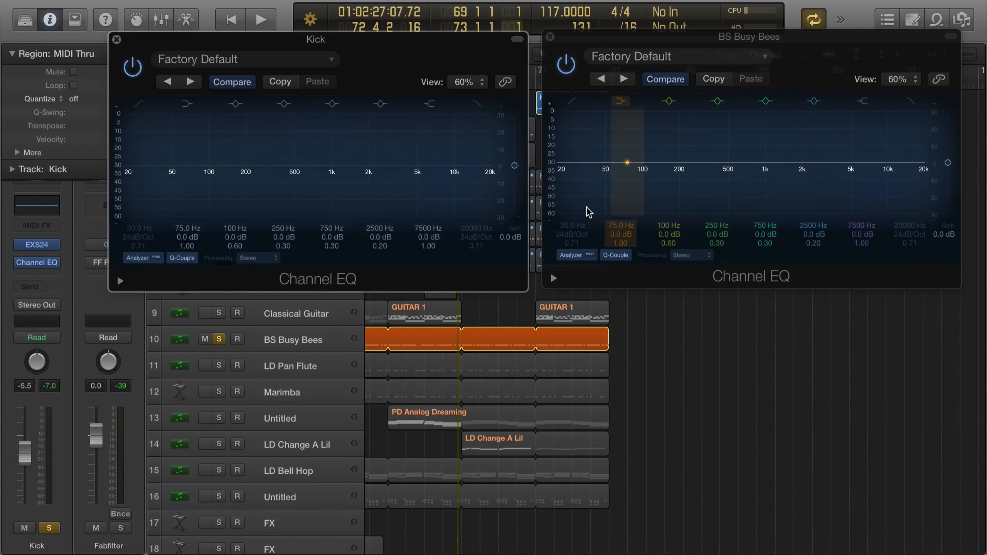
Set the first bell band of the BS Busy Bees EQ to 57 Hz, -3.0 dB gain and Q 1.80, checking during playback.
key(space)
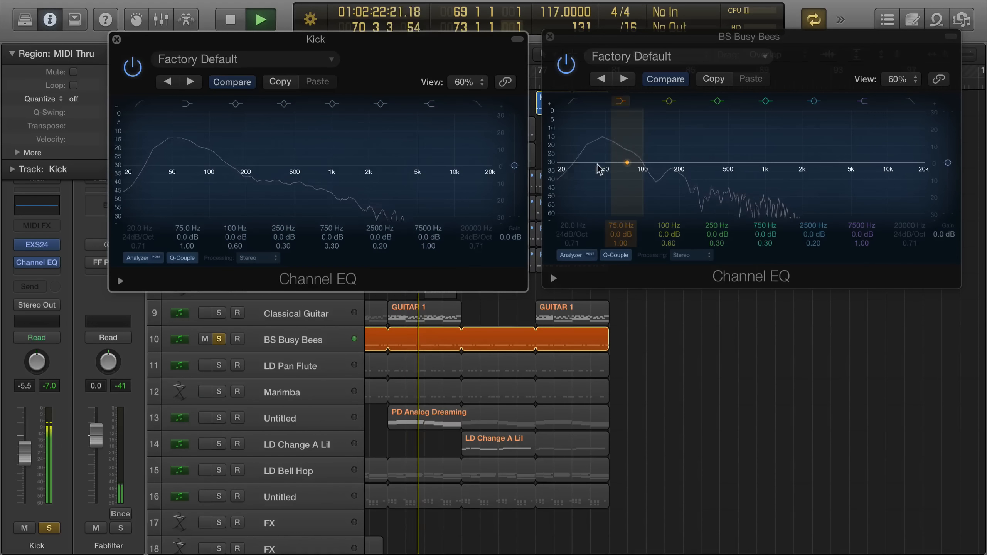
key(space)
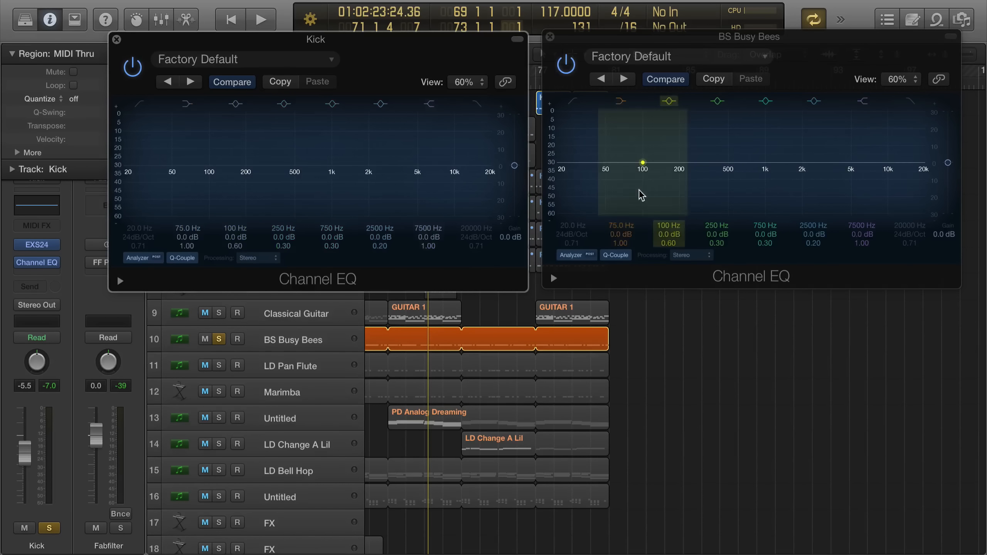
key(space)
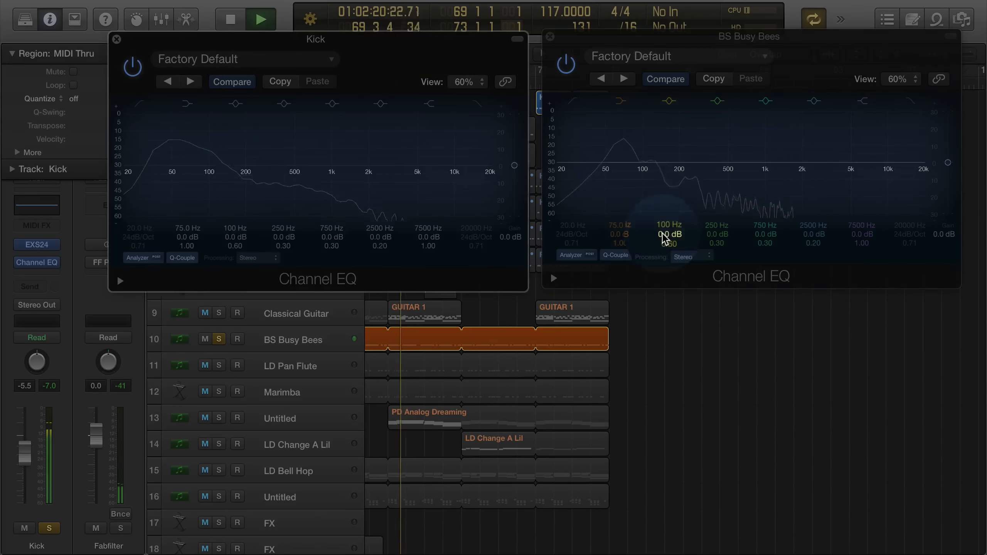
mouse_move(669, 234)
mouse_down()
mouse_move(664, 226)
mouse_move(666, 247)
mouse_up()
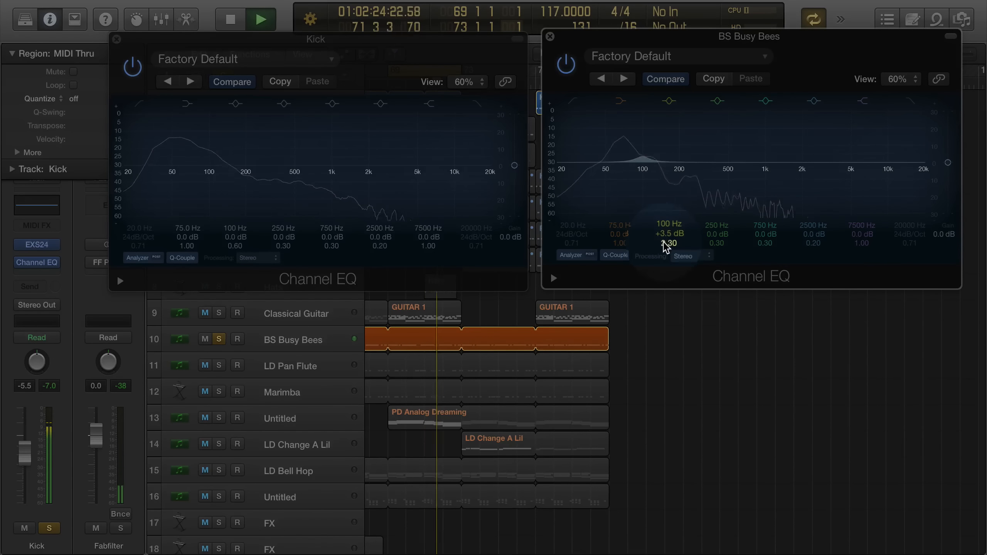
key(space)
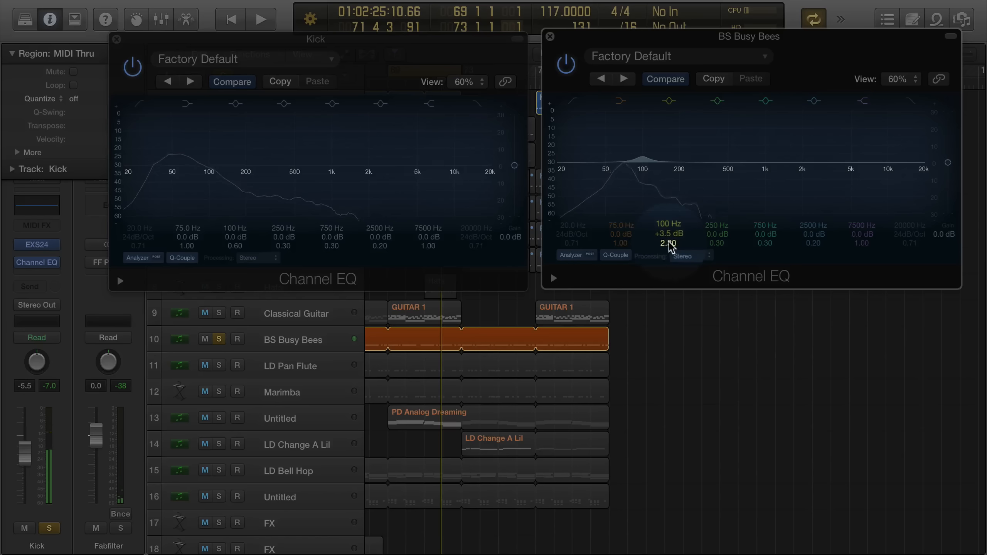
mouse_move(666, 233)
mouse_down()
mouse_move(666, 217)
mouse_move(666, 245)
mouse_up()
key(space)
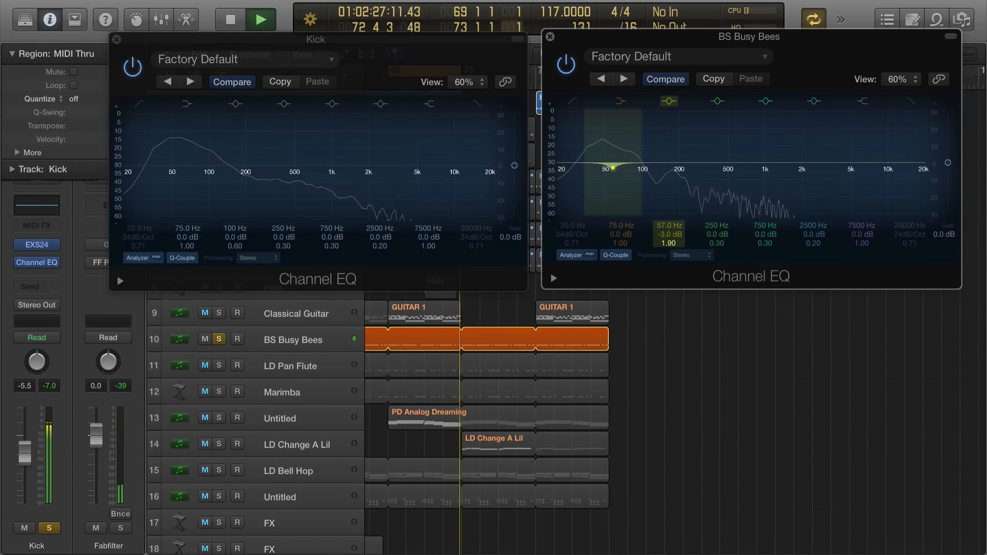
key(space)
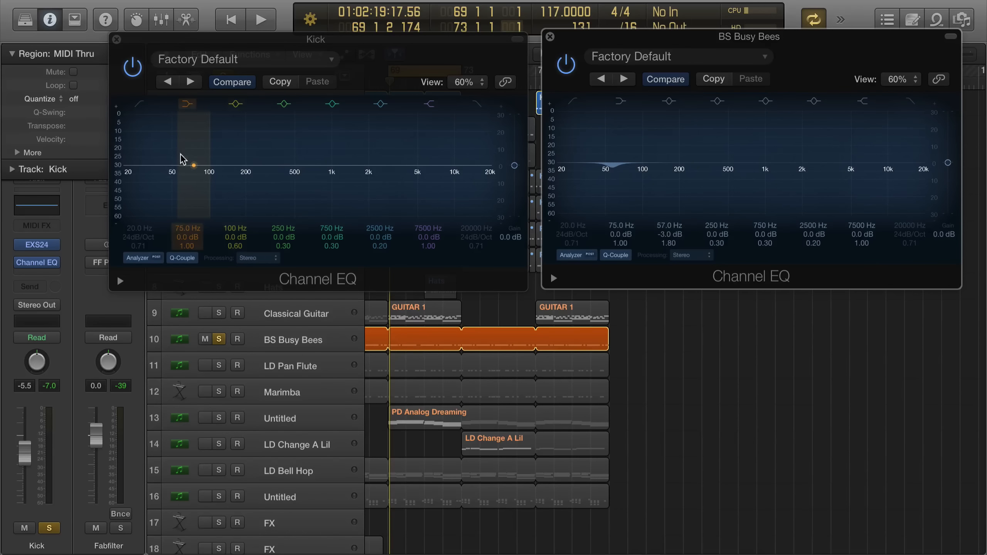
Apply a low cut at 35.5 Hz with a 48 dB/Oct slope in the BS Busy Bees EQ and audition it.
key(space)
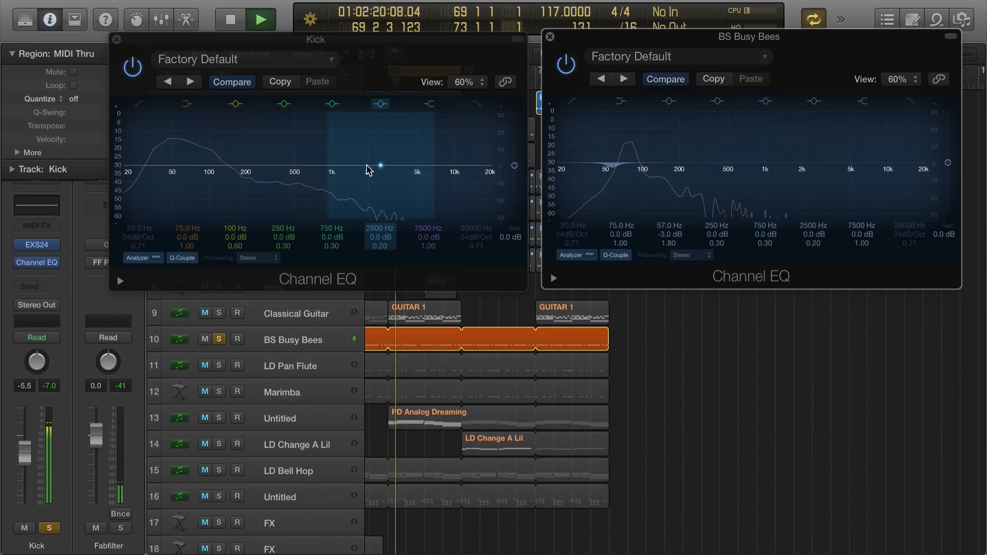
key(space)
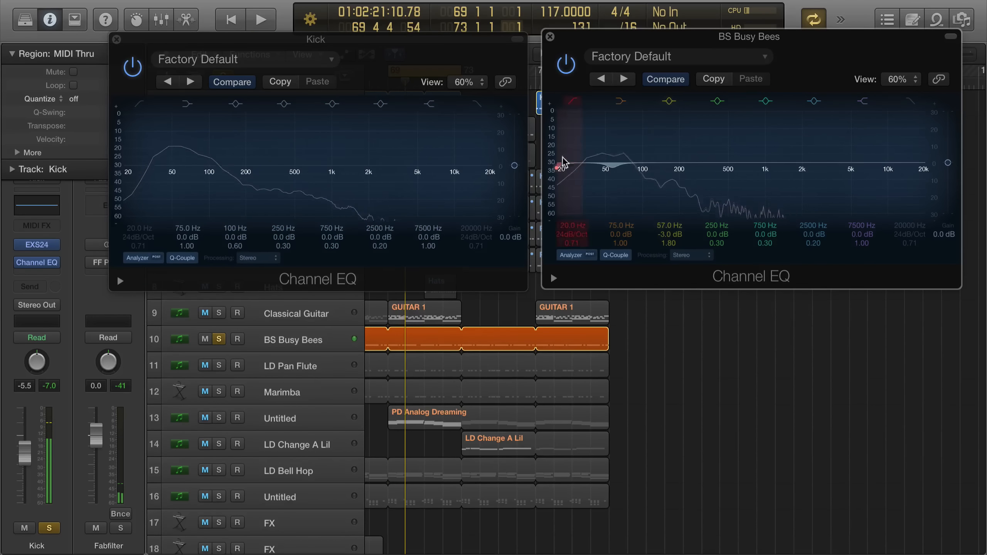
mouse_move(559, 236)
mouse_down()
mouse_move(567, 217)
mouse_move(571, 230)
mouse_up()
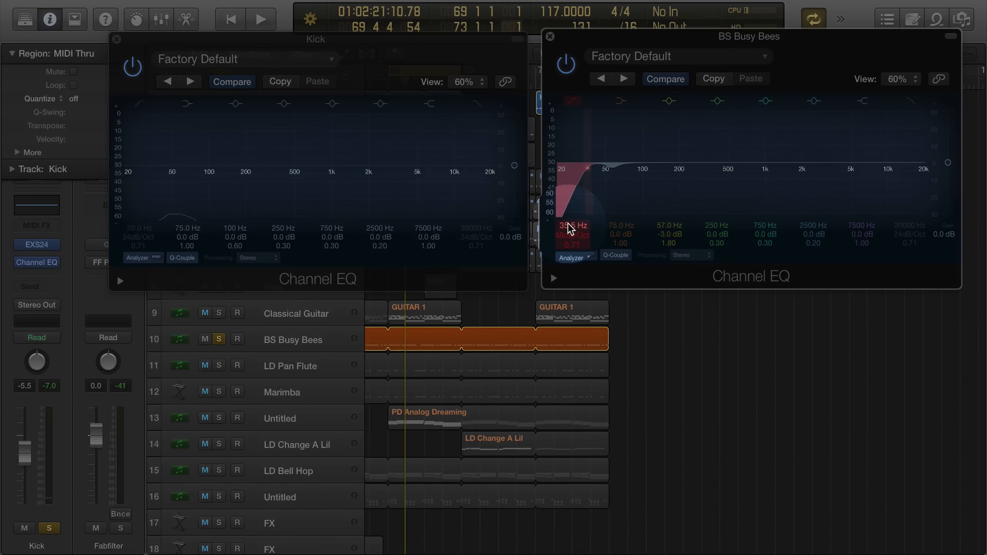
key(space)
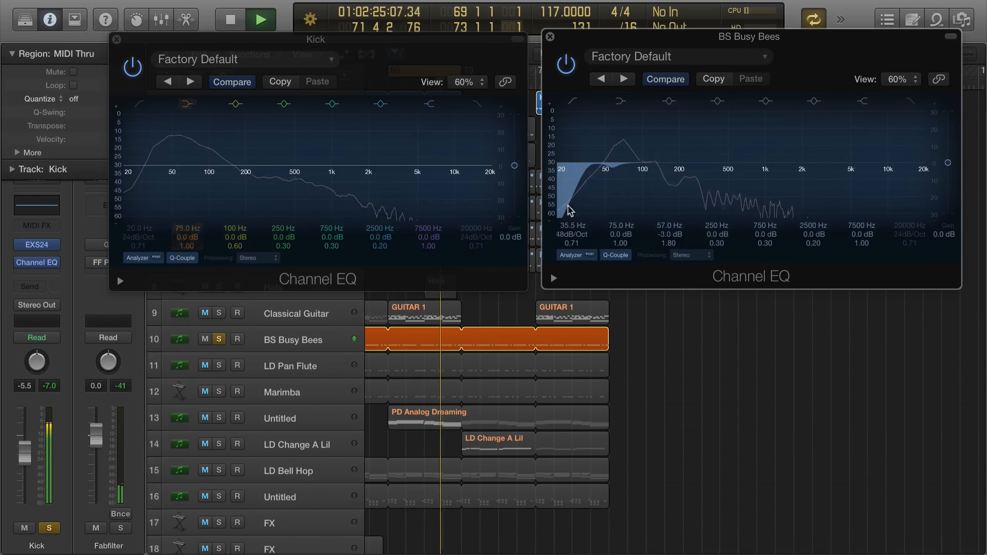
key(space)
Enable the low cut in the Kick EQ at 30 Hz with a 48 dB/Oct slope and play the loop.
click(139, 126)
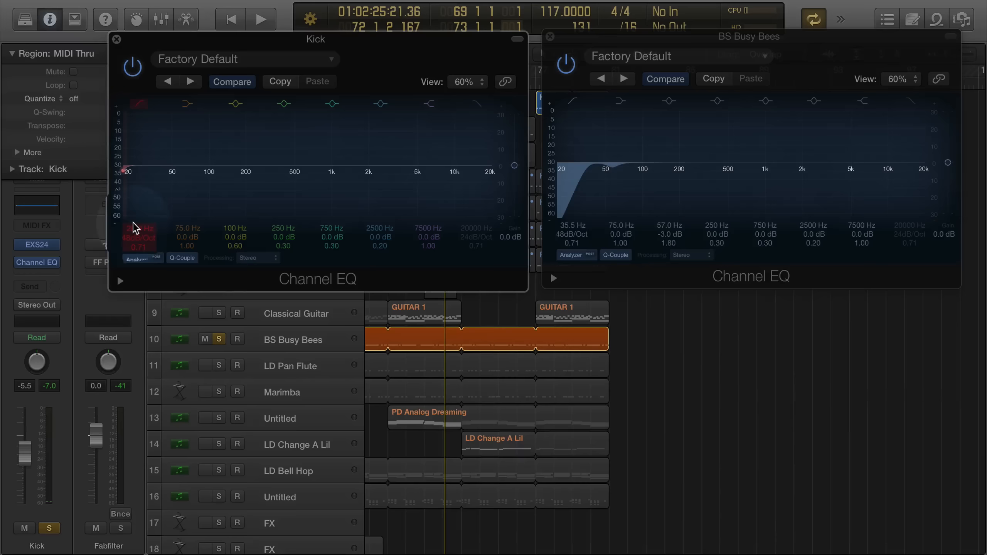
drag(126, 233, 136, 221)
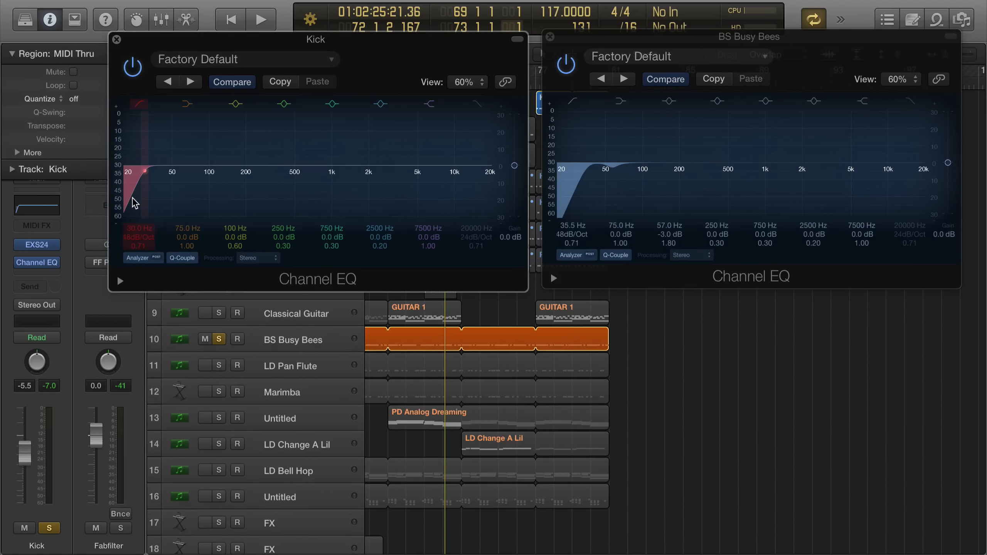
key(space)
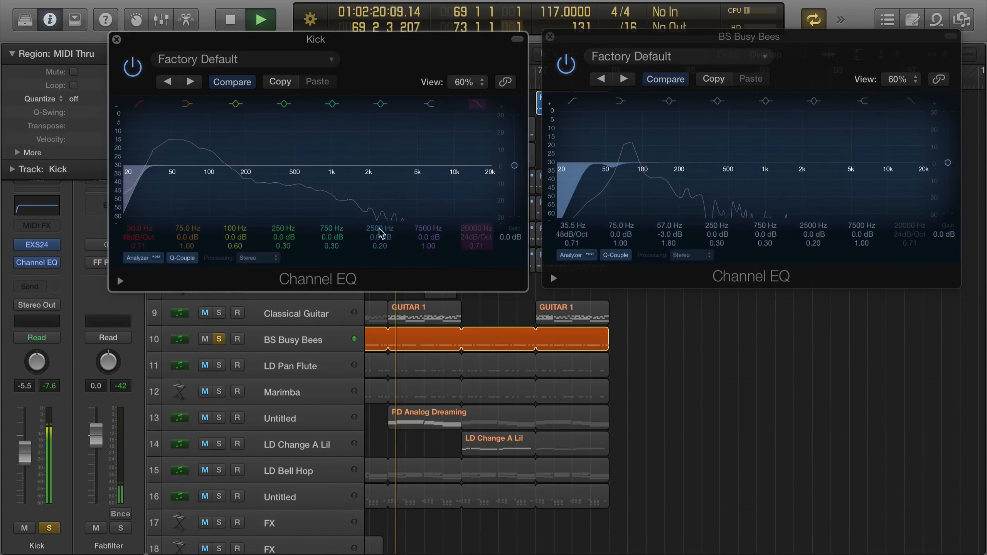
Set the low shelf frequency of the BS Busy Bees EQ to 76 Hz.
drag(616, 227, 615, 226)
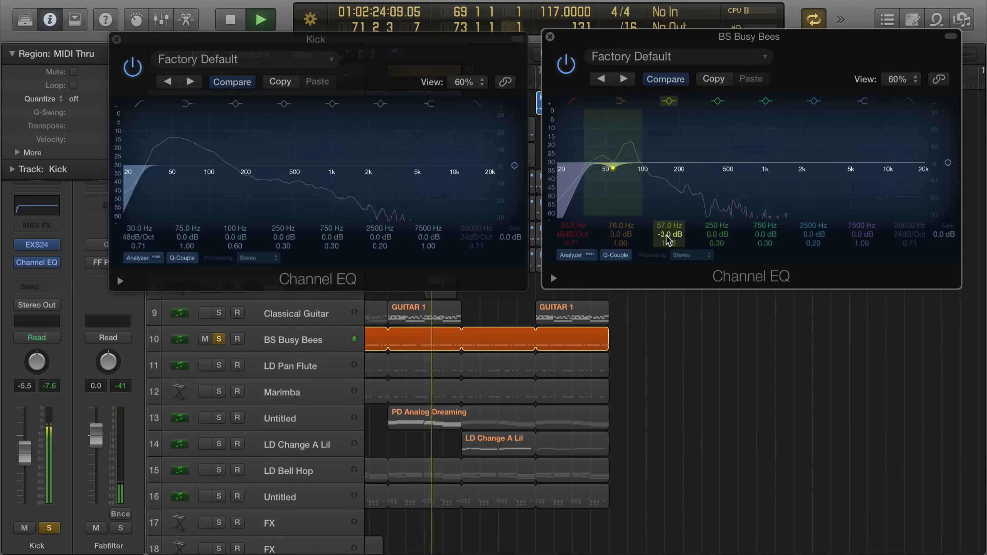
key(space)
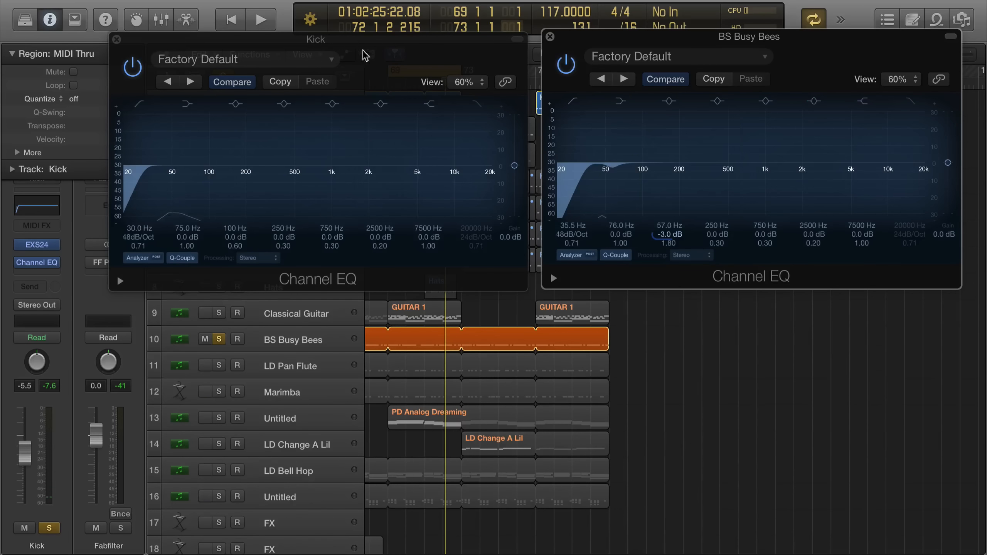
Try a 1.0 dB boost at 750 Hz in the BS Busy Bees EQ during playback.
key(space)
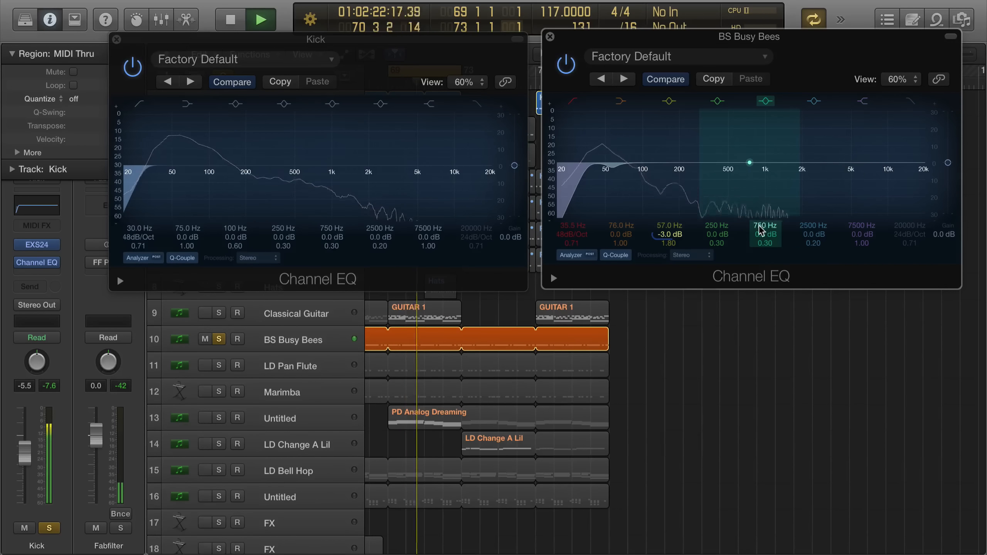
mouse_move(759, 236)
mouse_down()
mouse_move(759, 199)
mouse_move(758, 234)
mouse_up()
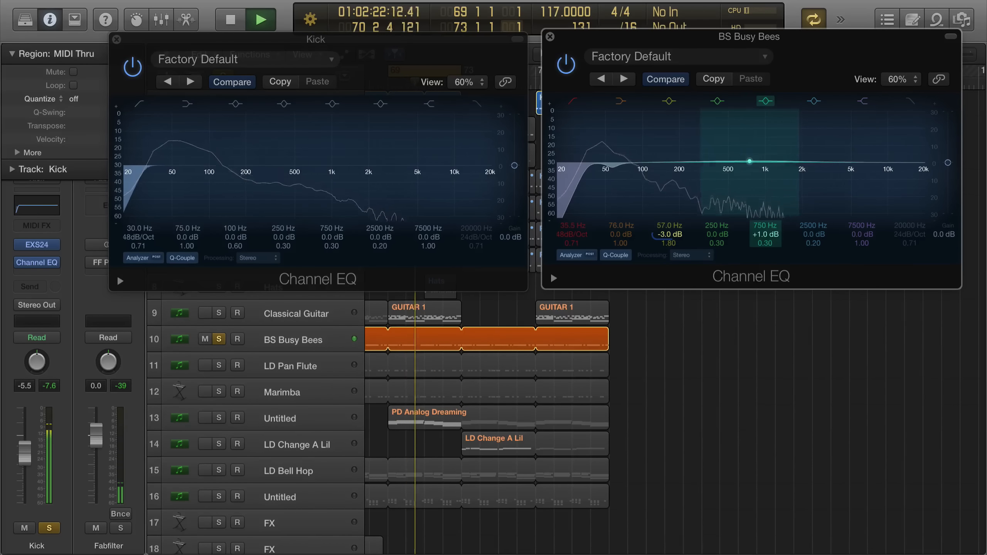
key(space)
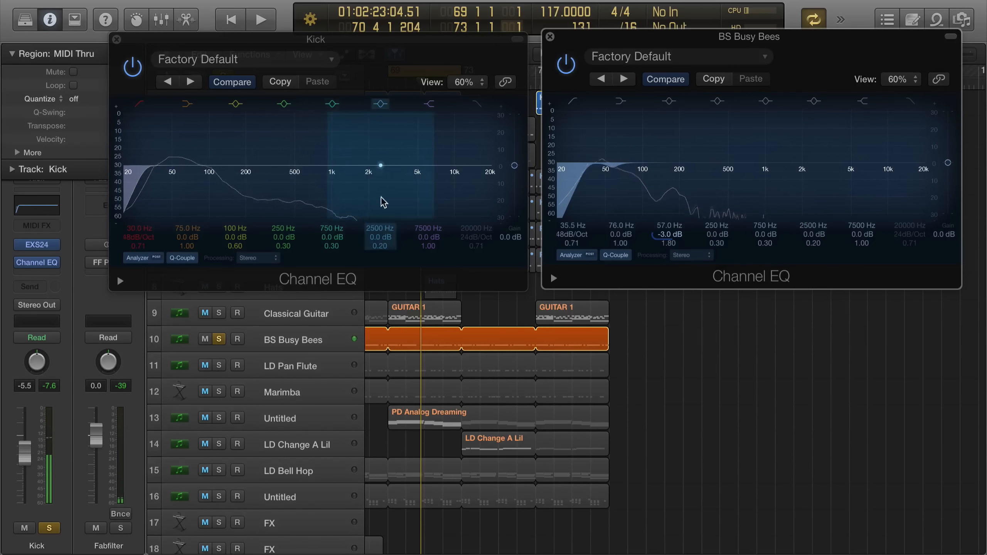
Cut the mids in the Kick EQ by setting the 750 Hz band to 950 Hz, -6.0 dB and Q 1.10 during playback.
drag(328, 238, 328, 236)
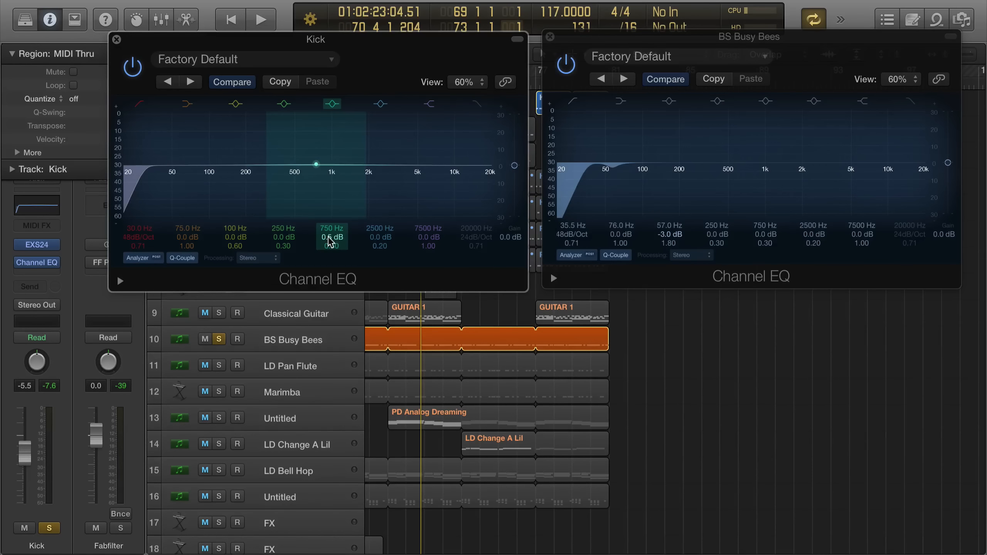
key(space)
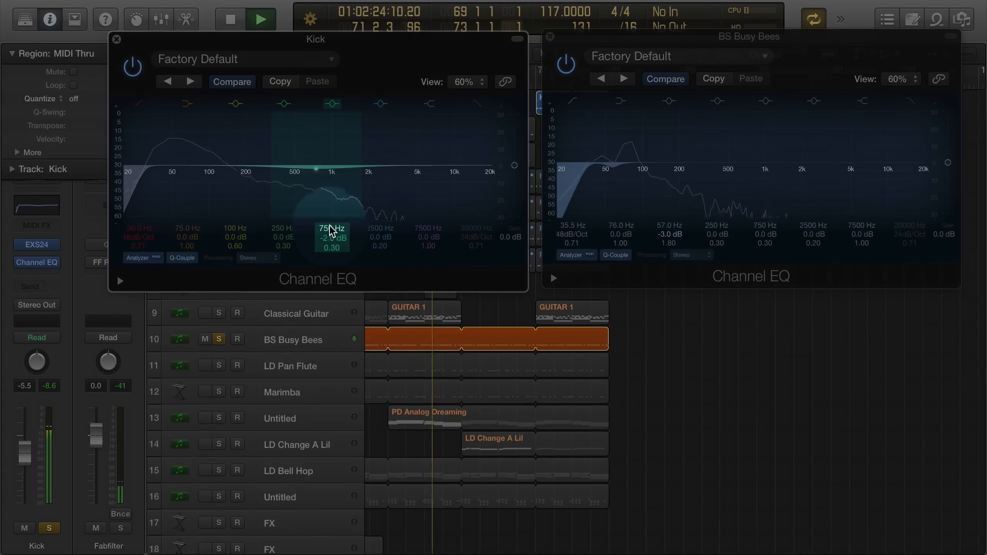
mouse_move(331, 228)
mouse_down()
mouse_move(331, 220)
mouse_move(327, 247)
mouse_move(328, 236)
mouse_up()
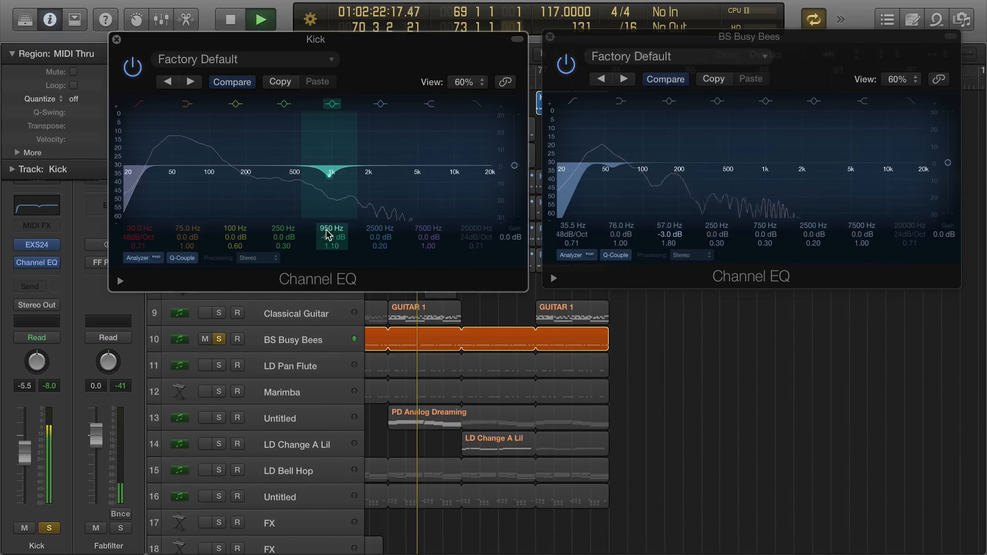
drag(328, 235, 324, 242)
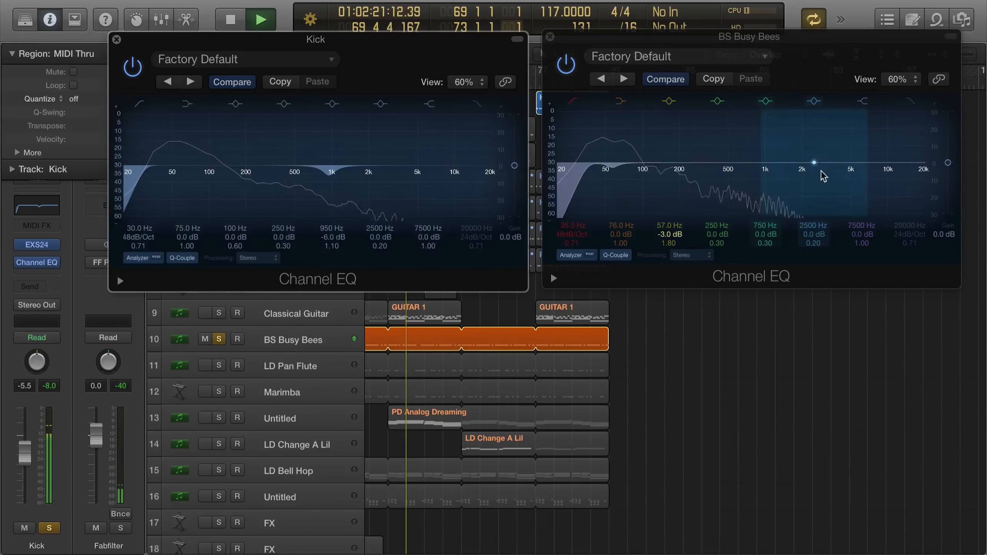
key(space)
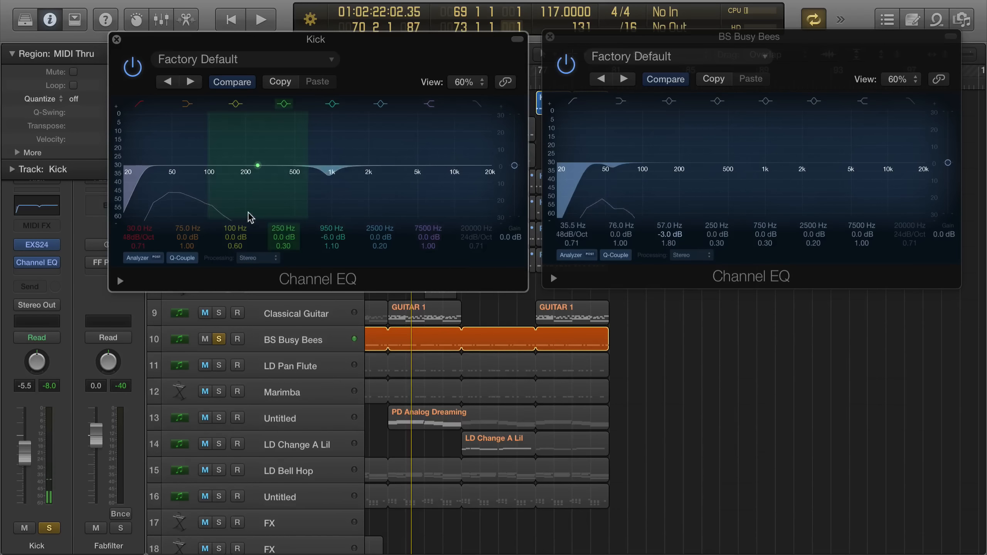
Shape the 250 Hz band of the BS Busy Bees EQ to 200 Hz, +1.5 dB and Q 1.90 during playback.
key(space)
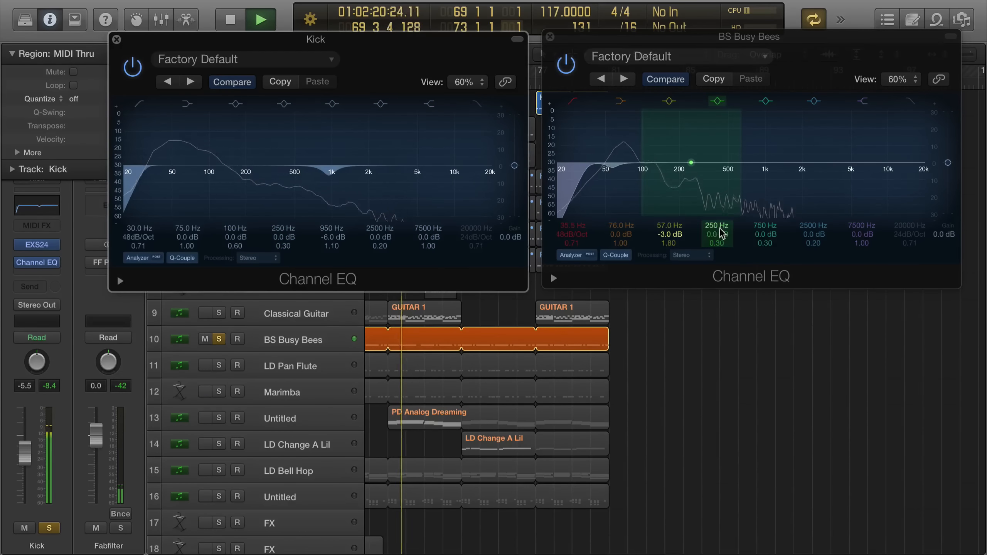
mouse_move(717, 234)
mouse_down()
mouse_move(717, 244)
mouse_move(717, 222)
mouse_move(712, 238)
mouse_up()
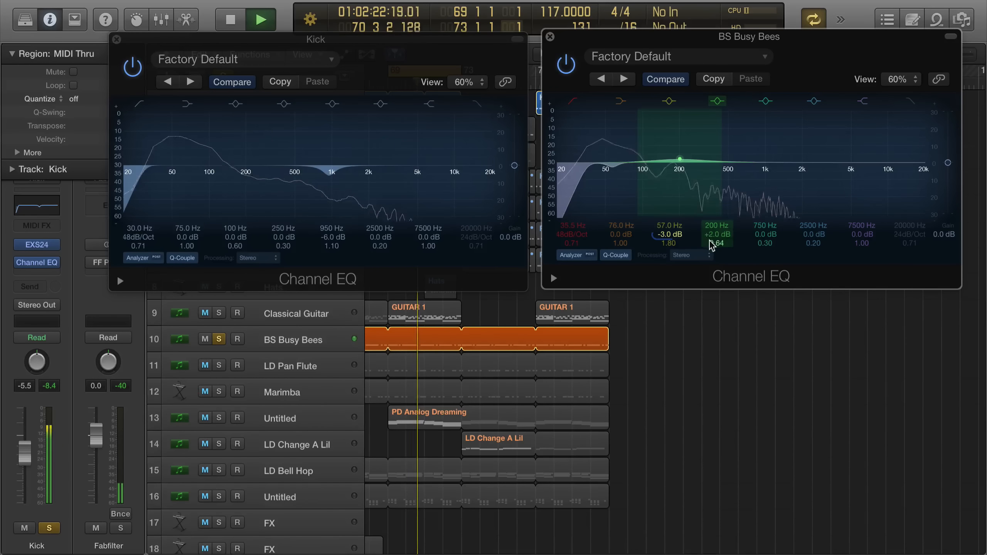
drag(712, 243, 719, 231)
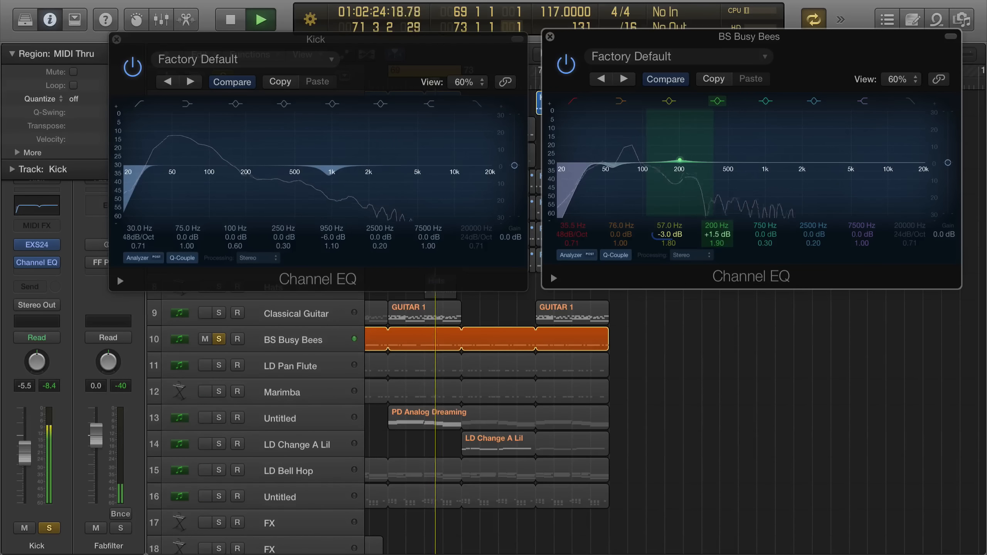
Cut the Kick EQ's 250 Hz band by setting it to 200 Hz, -3.0 dB and Q 2.30, and stop playback.
click(285, 233)
drag(283, 228, 283, 258)
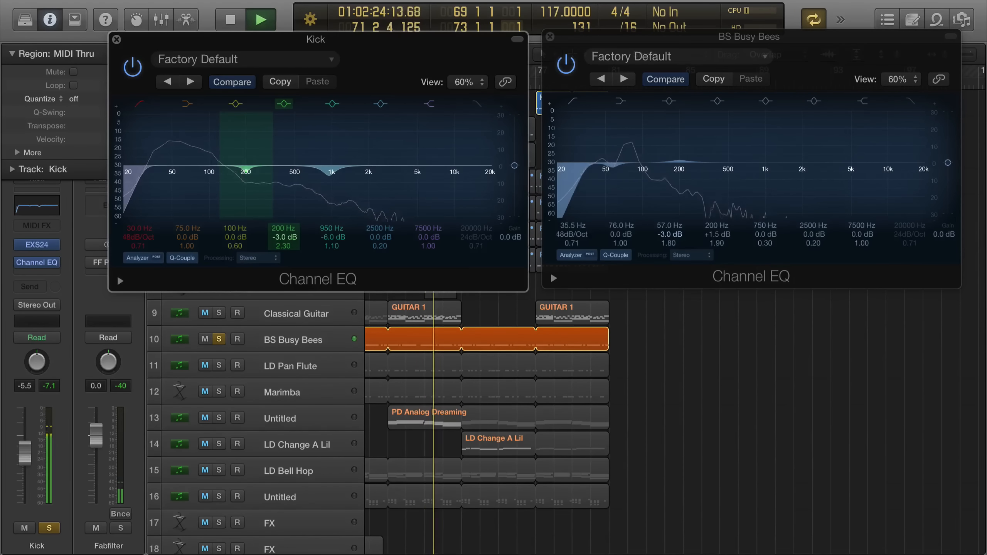
key(space)
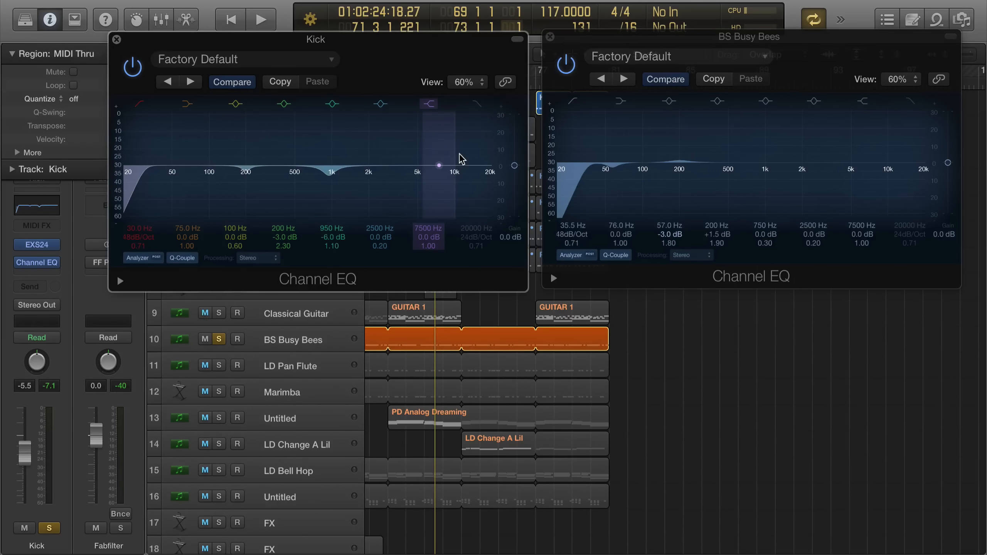
Move the Kick EQ aside, solo the PD Analog Dreaming track alongside kick and bass, and audition the loop.
drag(336, 41, 677, 91)
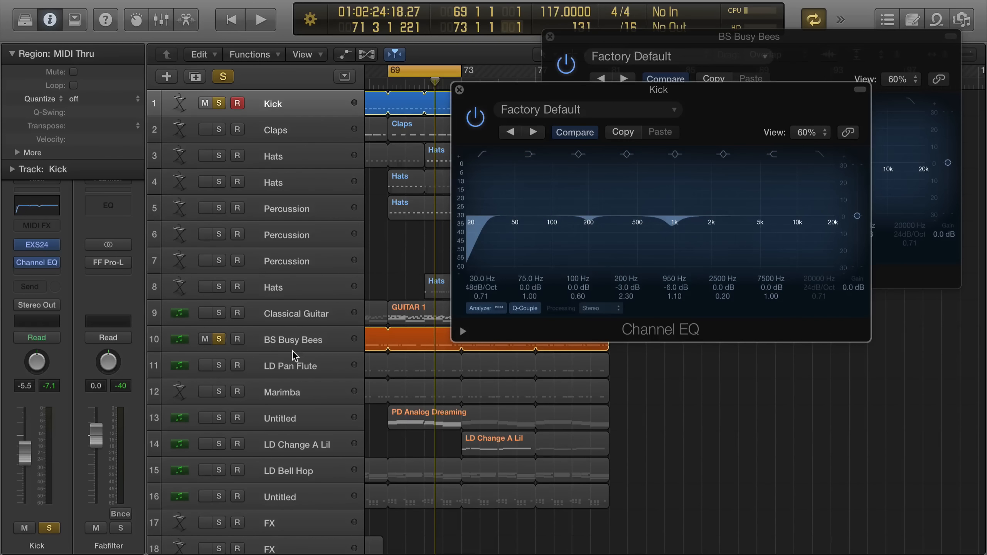
key(space)
click(219, 418)
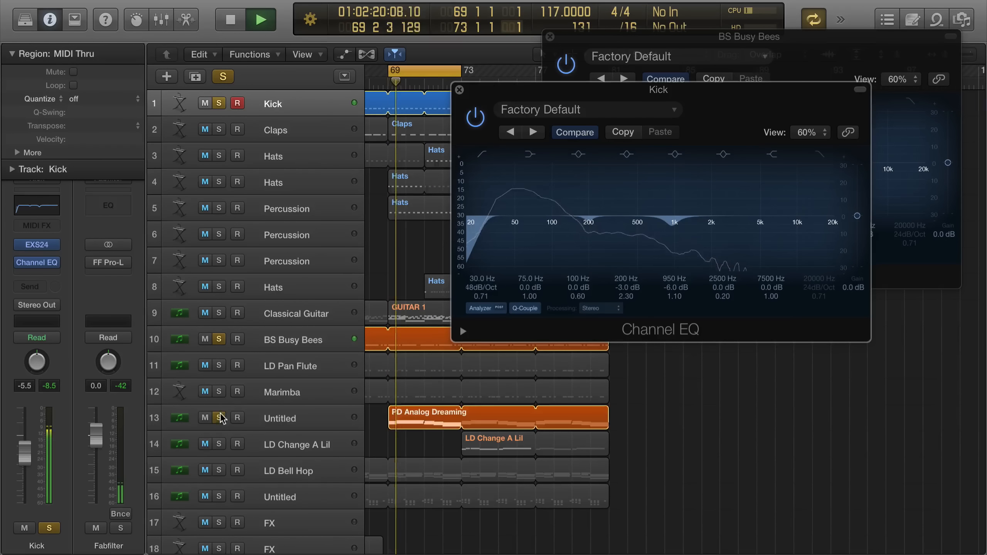
click(313, 416)
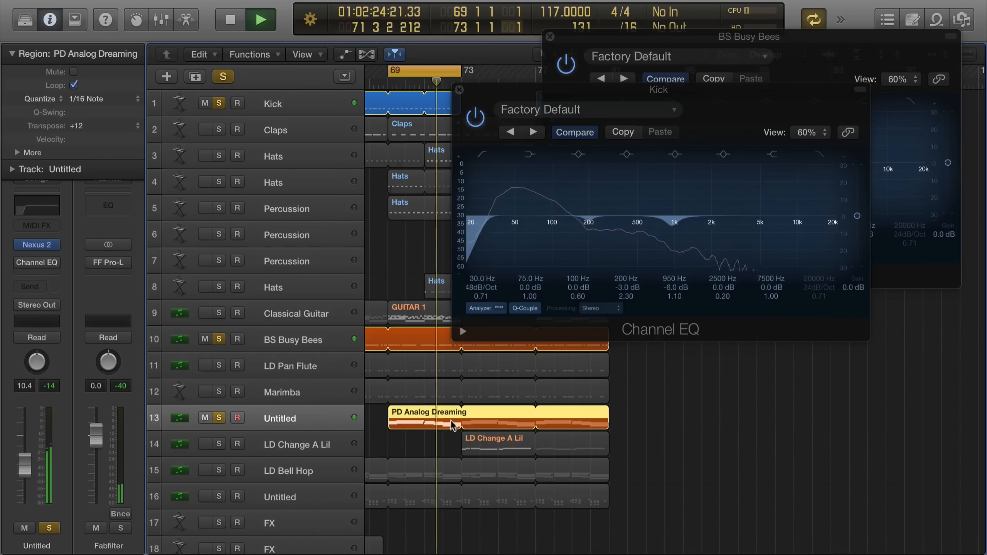
key(space)
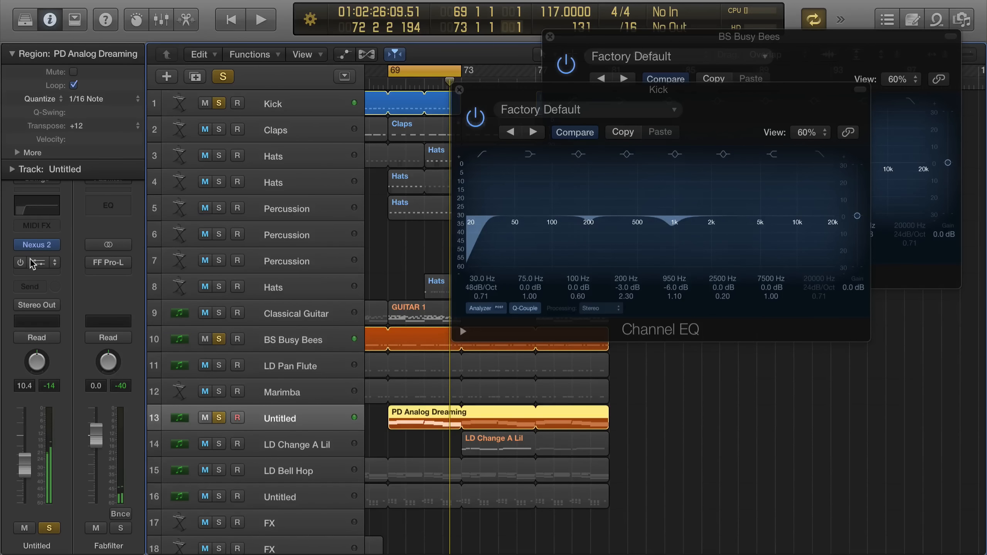
Open the Channel EQ on the PD Analog Dreaming track and bring its window fully into view.
click(37, 263)
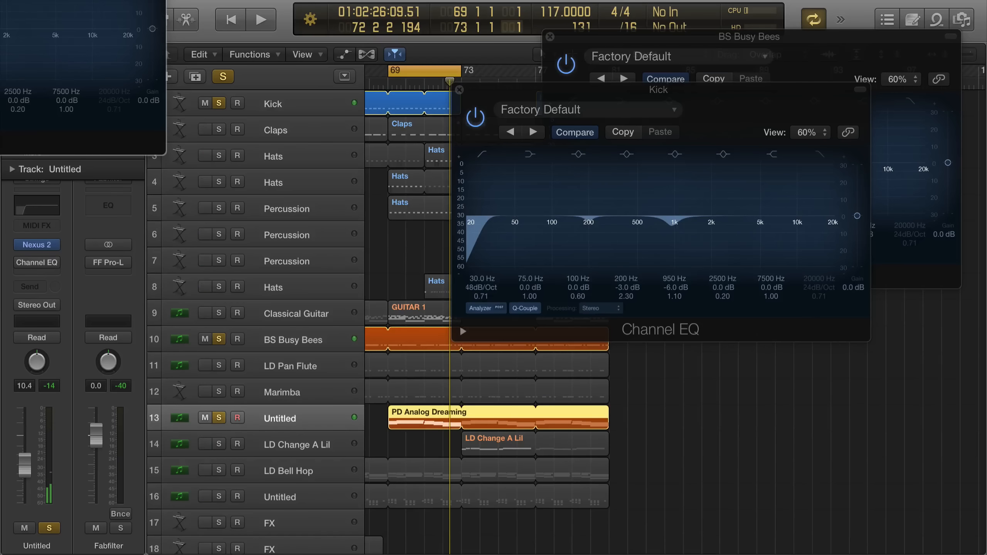
drag(47, 144, 215, 153)
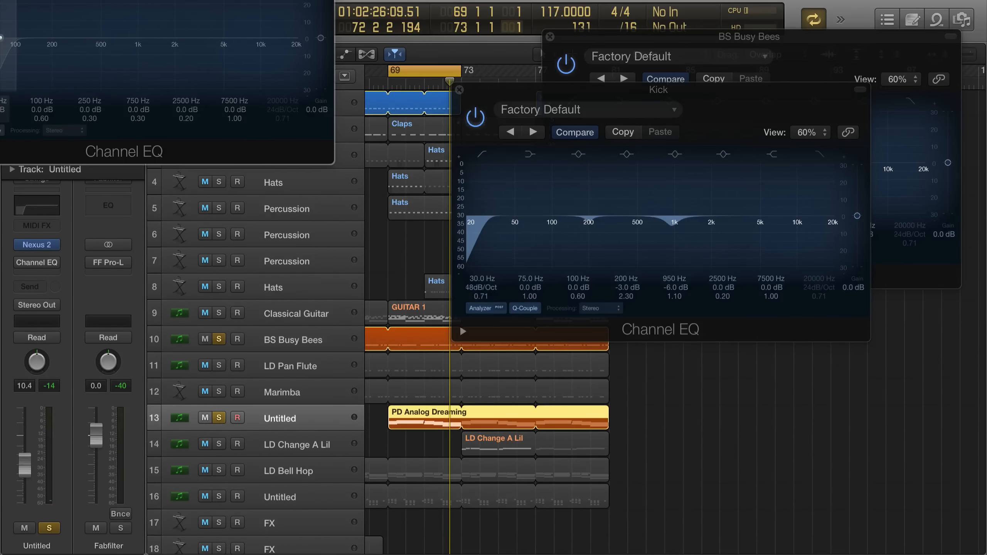
drag(0, 0, 489, 336)
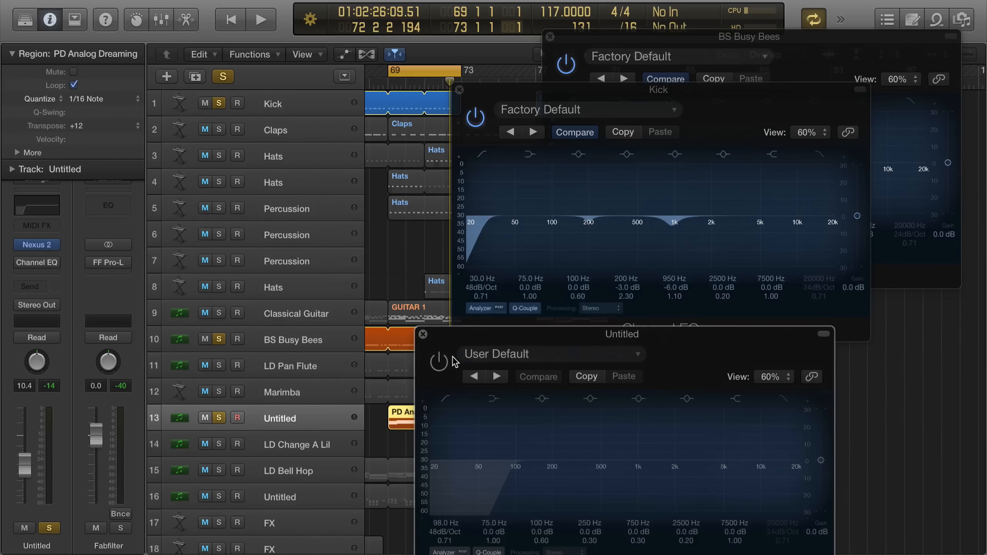
Enable the PD Analog Dreaming track's EQ and raise its low cut to 405 Hz during playback.
click(447, 359)
key(space)
drag(468, 488, 536, 488)
mouse_move(582, 465)
mouse_down()
mouse_move(608, 466)
mouse_move(590, 466)
mouse_up()
drag(607, 340, 244, 294)
key(space)
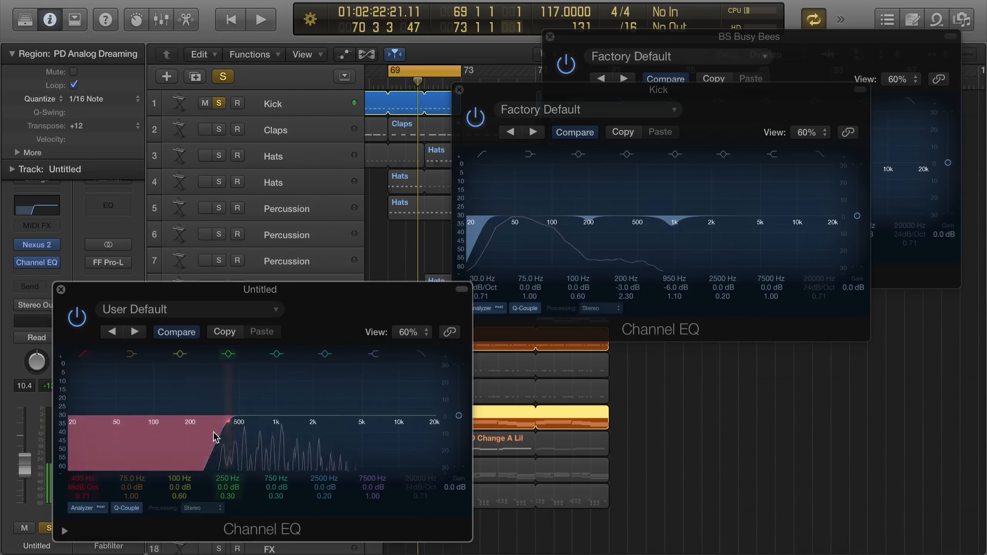
Place the Kick EQ below the BS Busy Bees EQ and compare all three analyzers while the loop plays.
drag(694, 99, 783, 296)
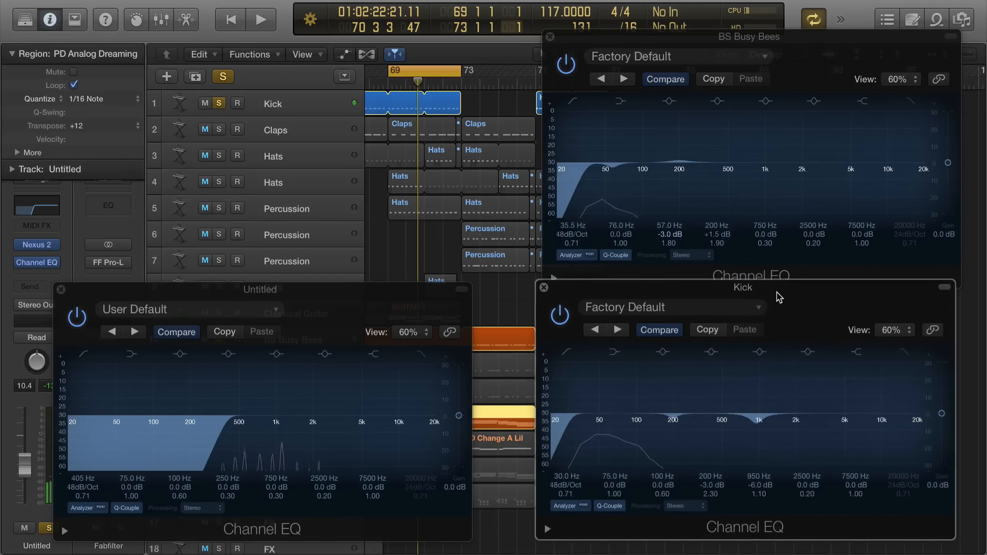
key(space)
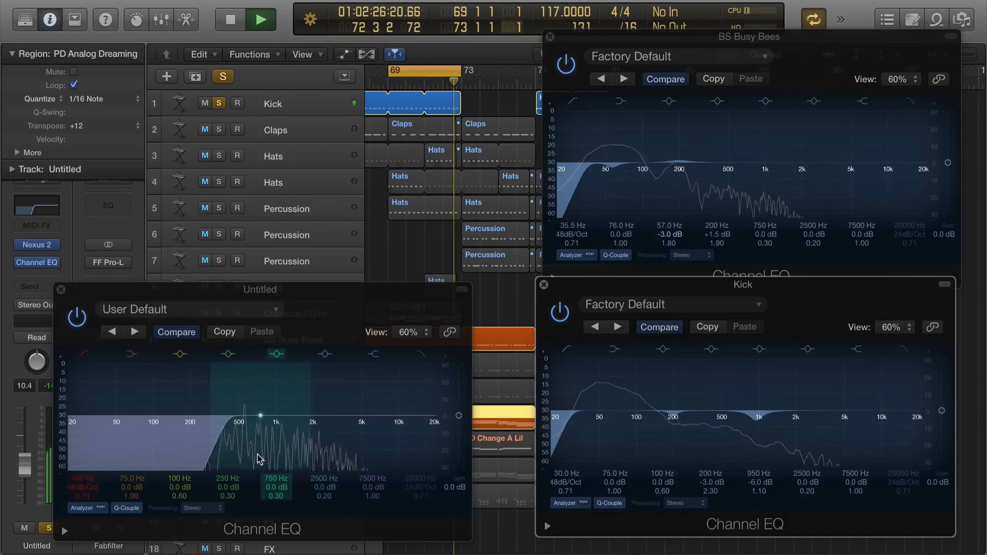
key(space)
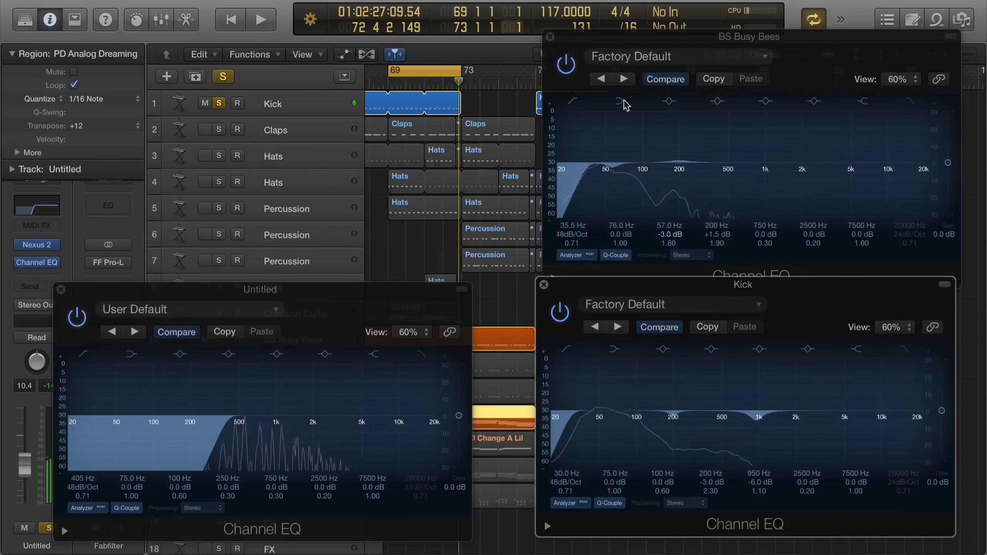
key(space)
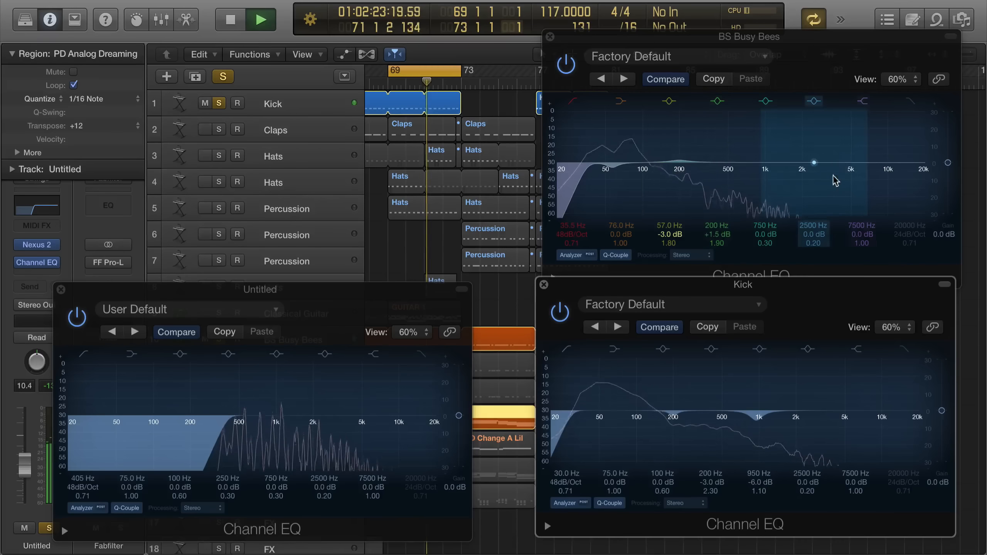
Set the 750 Hz band of the BS Busy Bees EQ to 1020 Hz, -2.0 dB and Q 0.75, and play the loop.
key(space)
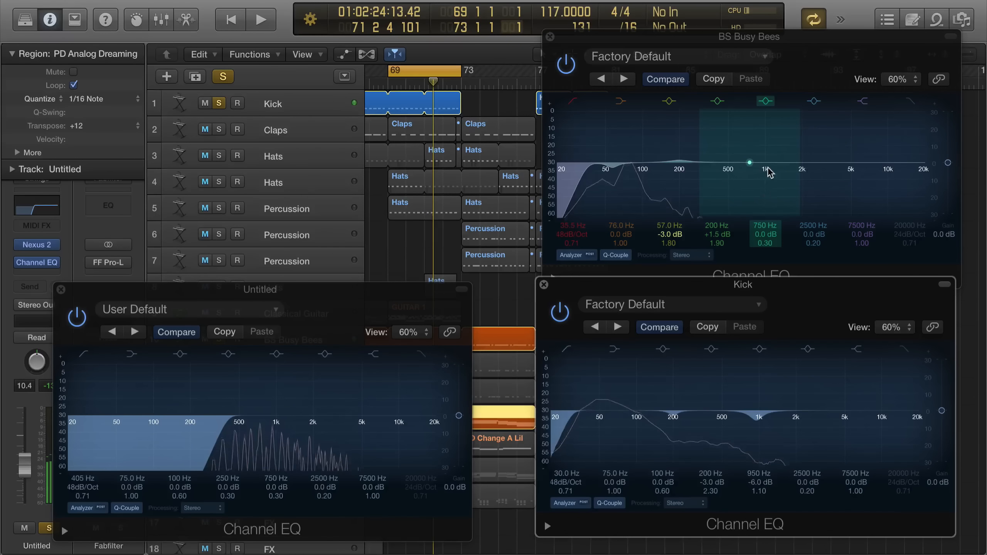
drag(768, 227, 768, 225)
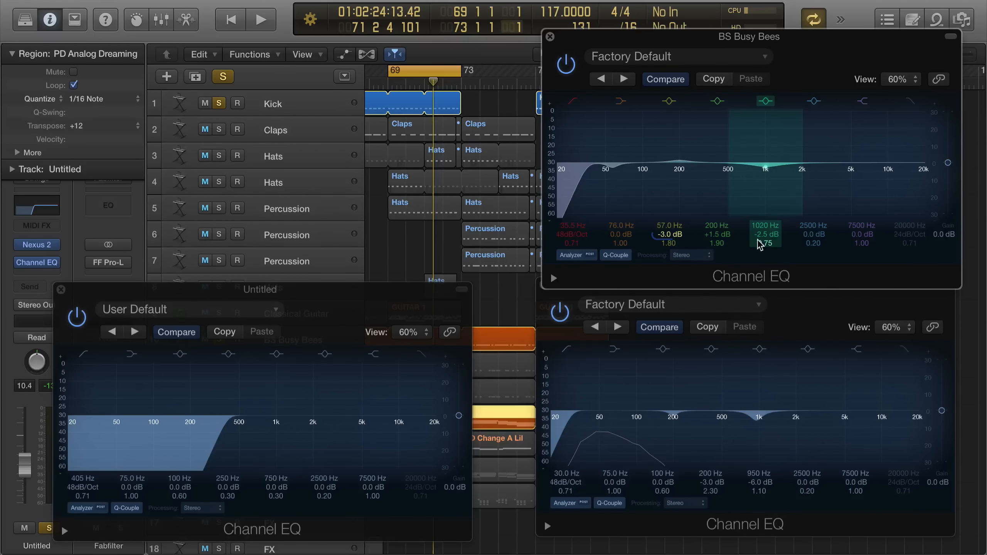
key(space)
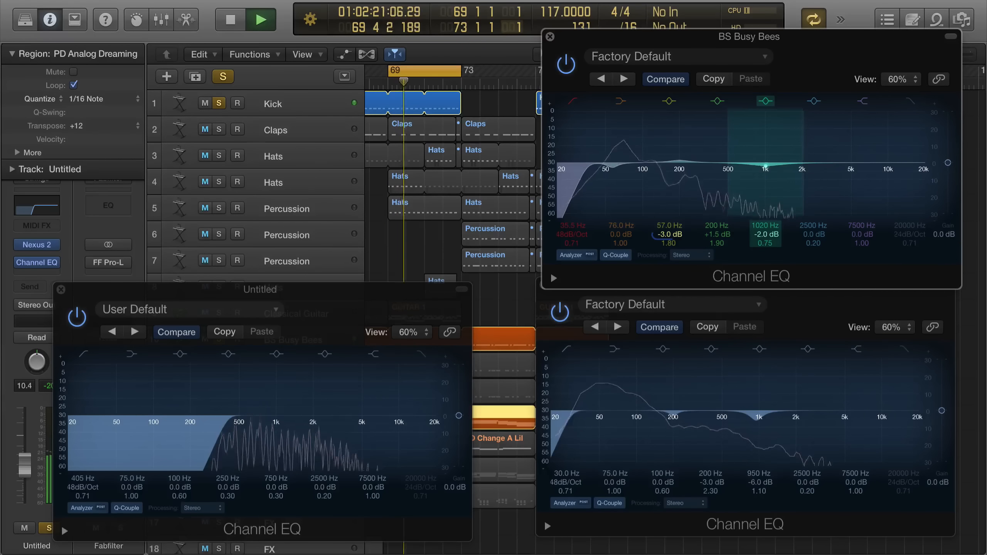
Raise the low cut in the PD Analog Dreaming track's EQ to 450 Hz and audition the loop.
drag(258, 288, 283, 286)
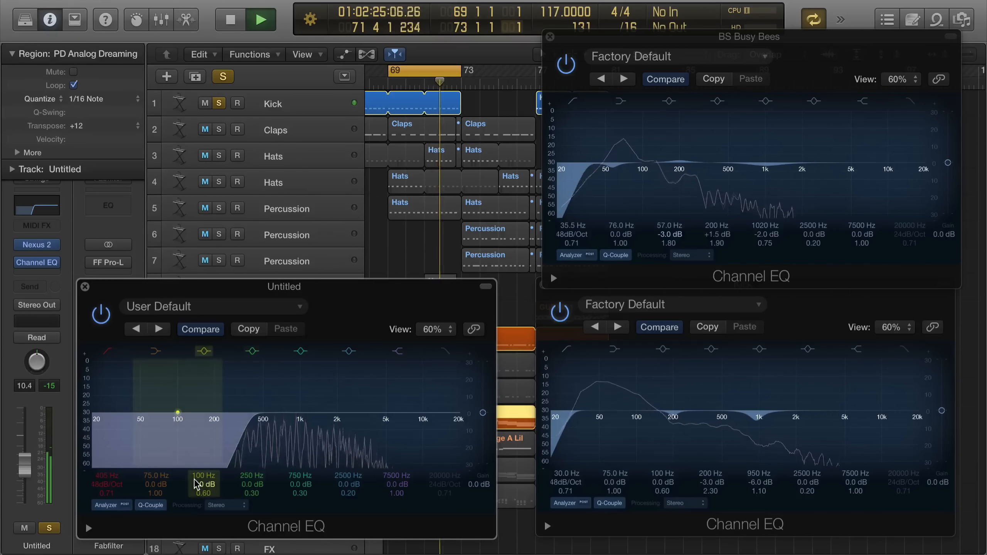
key(space)
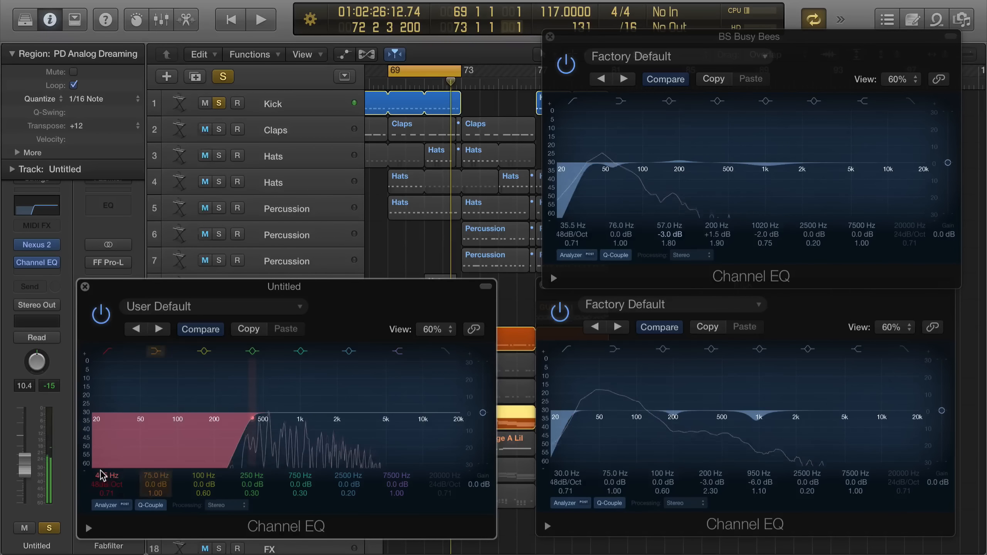
drag(103, 474, 103, 466)
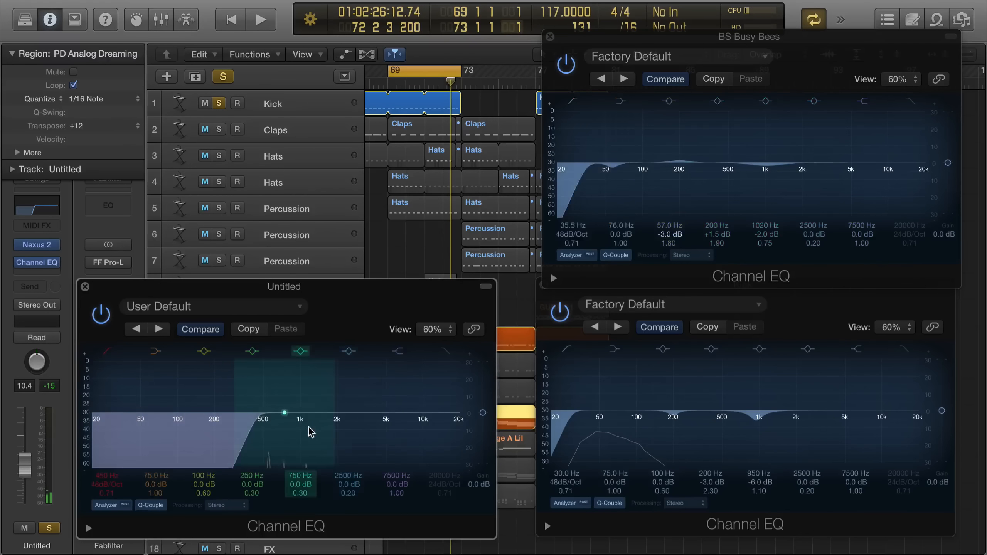
key(space)
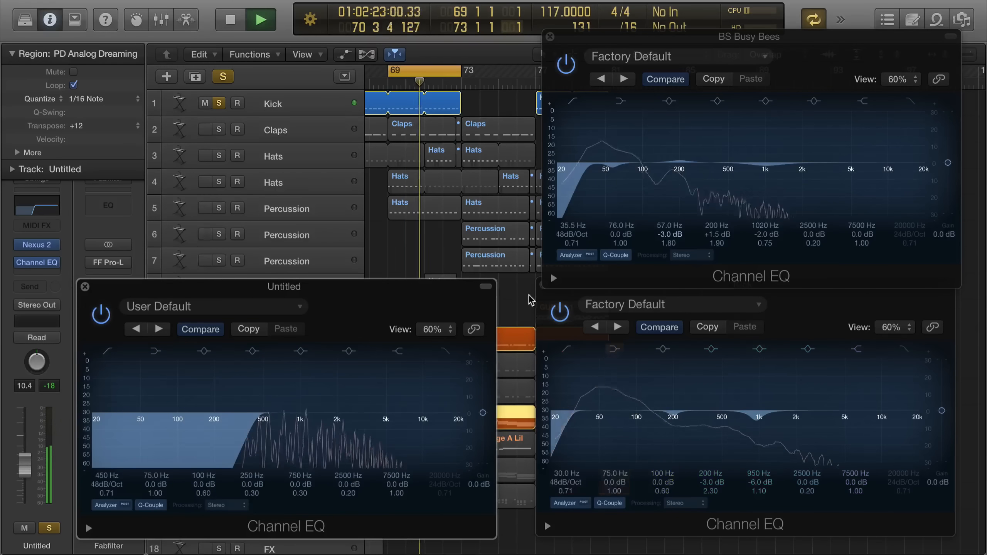
key(space)
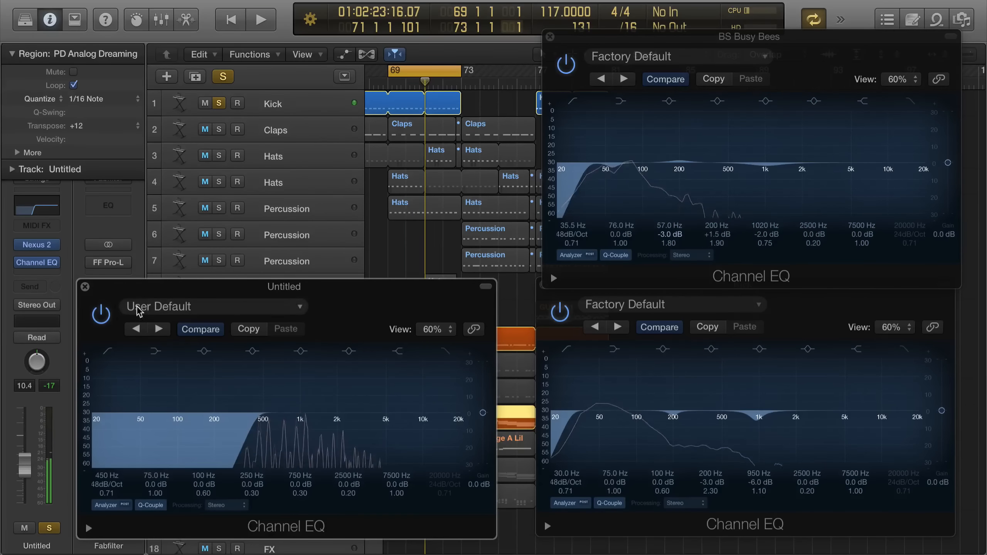
Close the EQ windows of the PD Analog Dreaming, BS Busy Bees and Kick tracks.
click(85, 287)
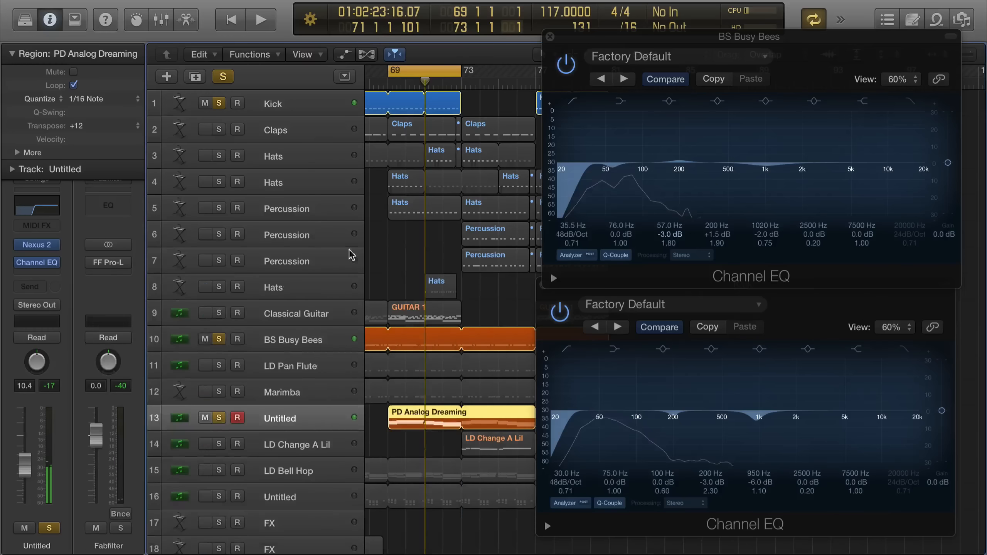
click(550, 36)
click(545, 287)
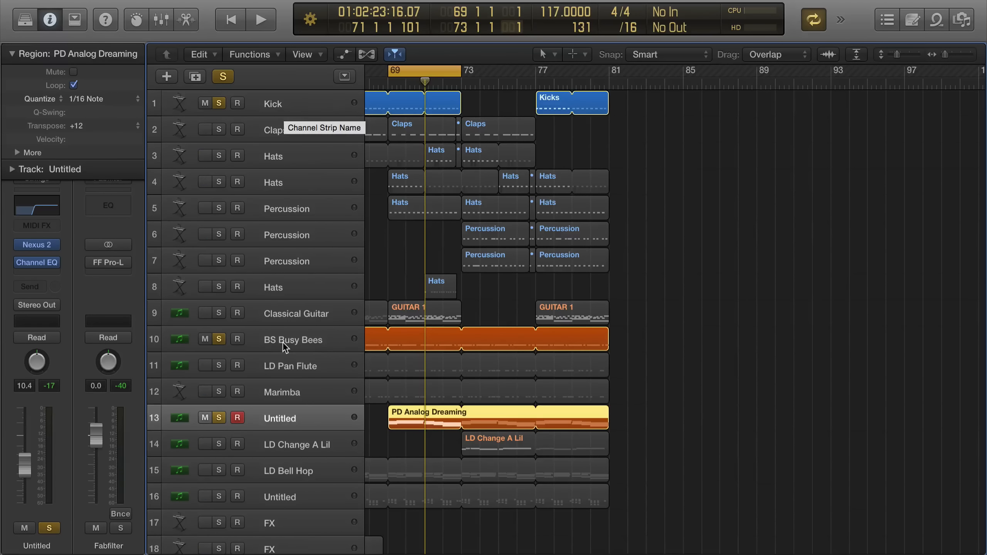
Unsolo the BS Busy Bees, PD Analog Dreaming and Kick tracks, select Kick, and audition the full mix.
click(219, 339)
click(219, 418)
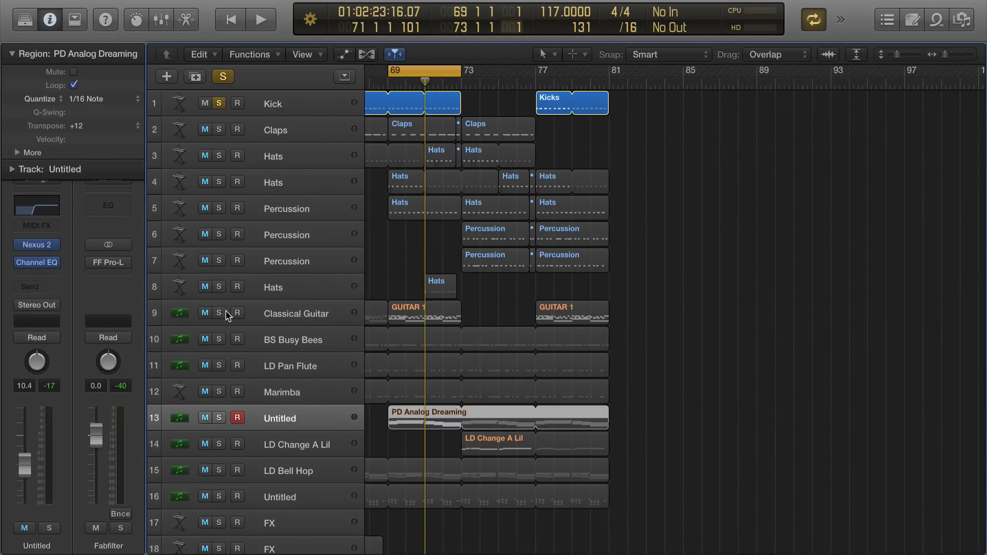
click(220, 103)
click(289, 104)
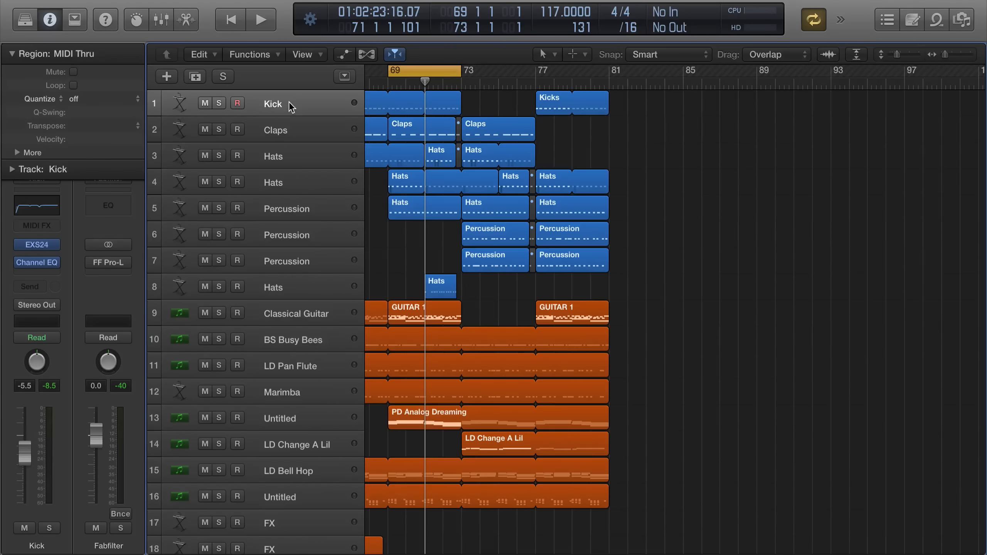
key(space)
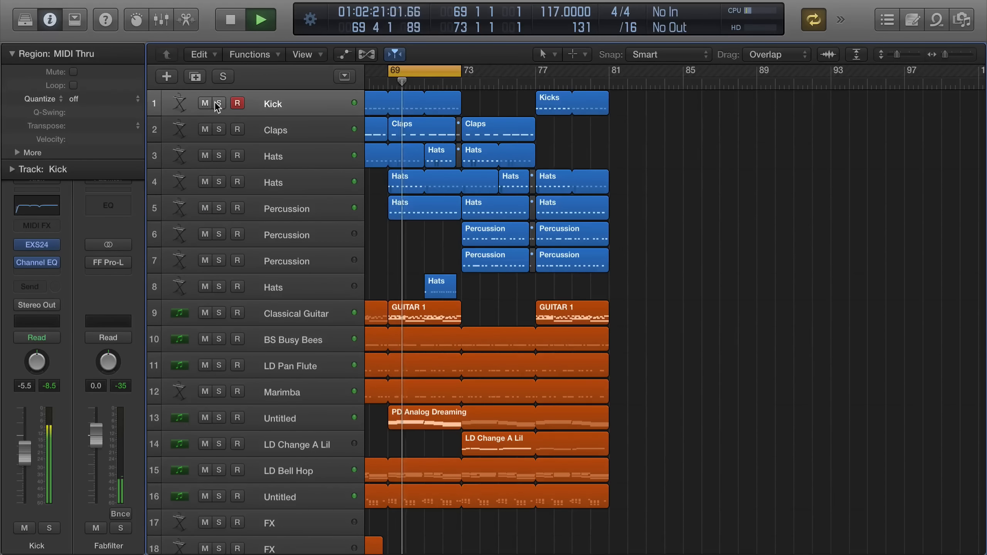
key(space)
Examine the Kick's Channel EQ during playback and the channel strips in the mixer, and close both.
key(x)
click(235, 302)
key(space)
key(space)
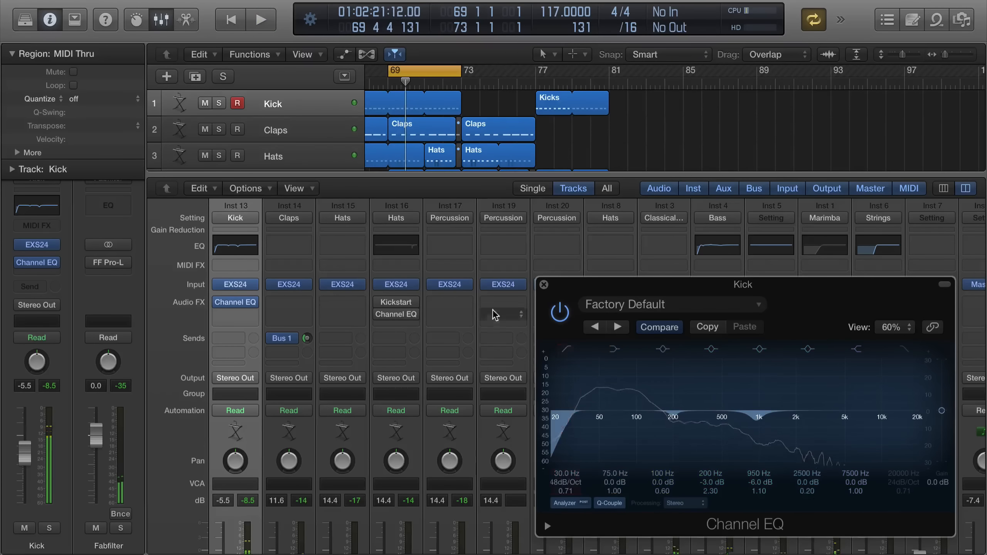
click(544, 284)
scroll(283, 403, down, 5)
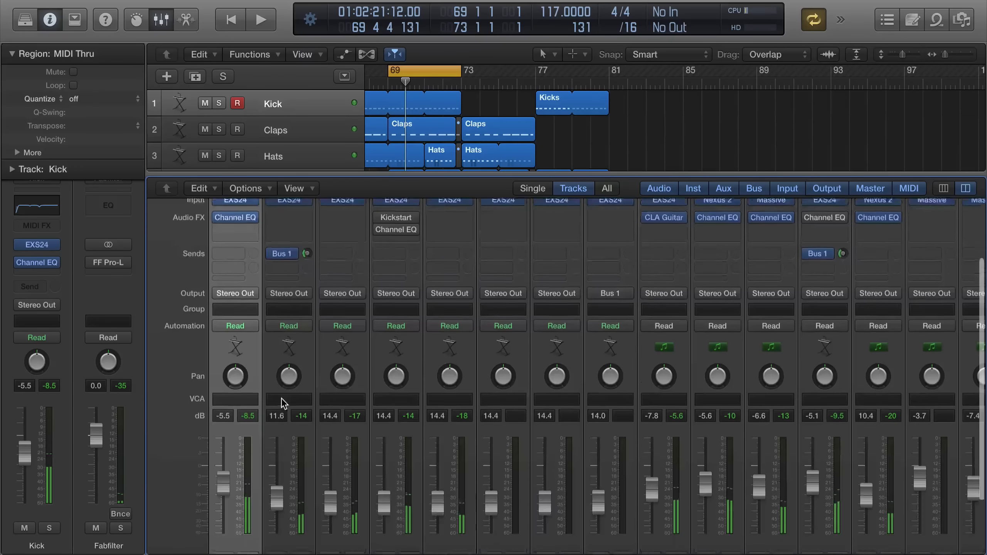
scroll(282, 404, down, 4)
scroll(280, 403, up, 7)
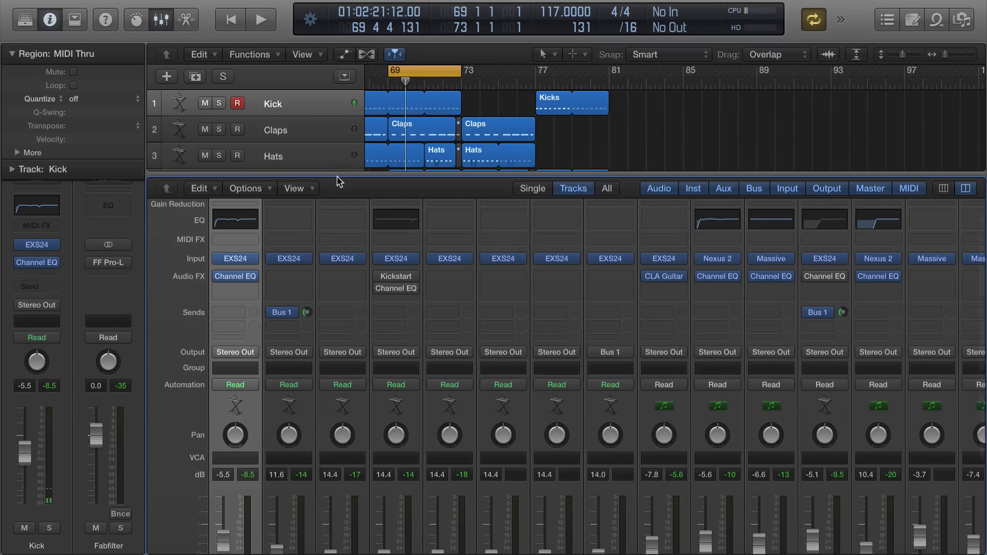
key(x)
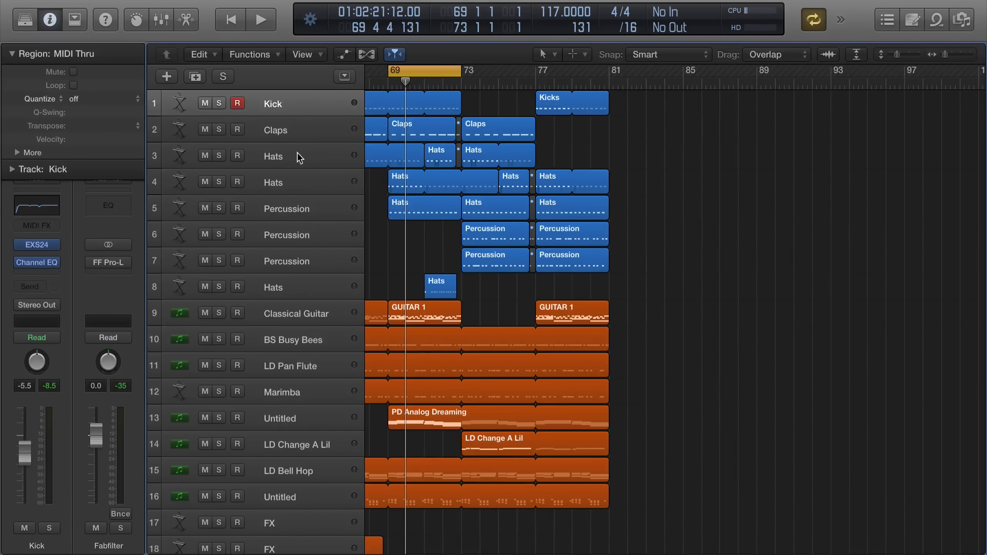
Add a Channel EQ to the Claps track, enable and raise its low cut while auditioning the loop, and close the EQ.
click(284, 131)
key(space)
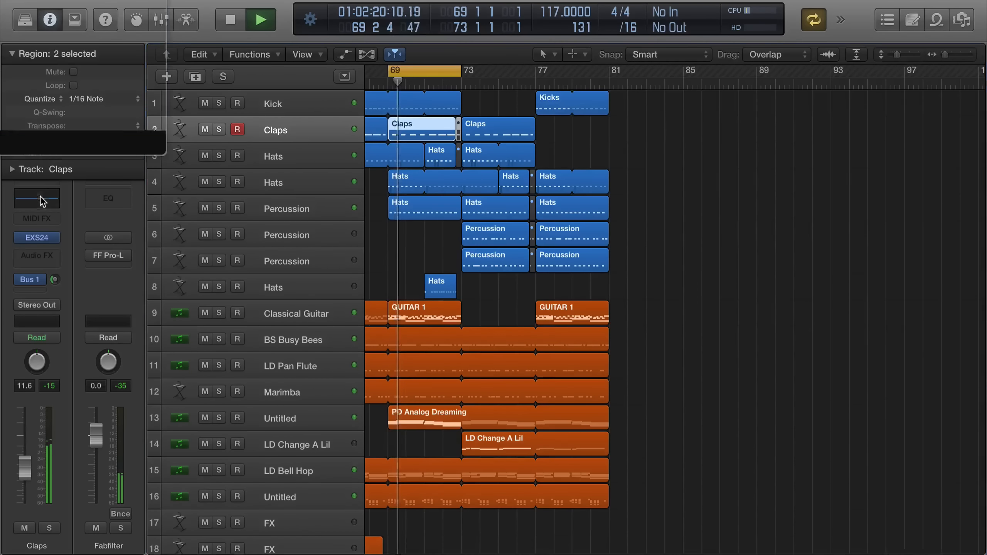
click(42, 201)
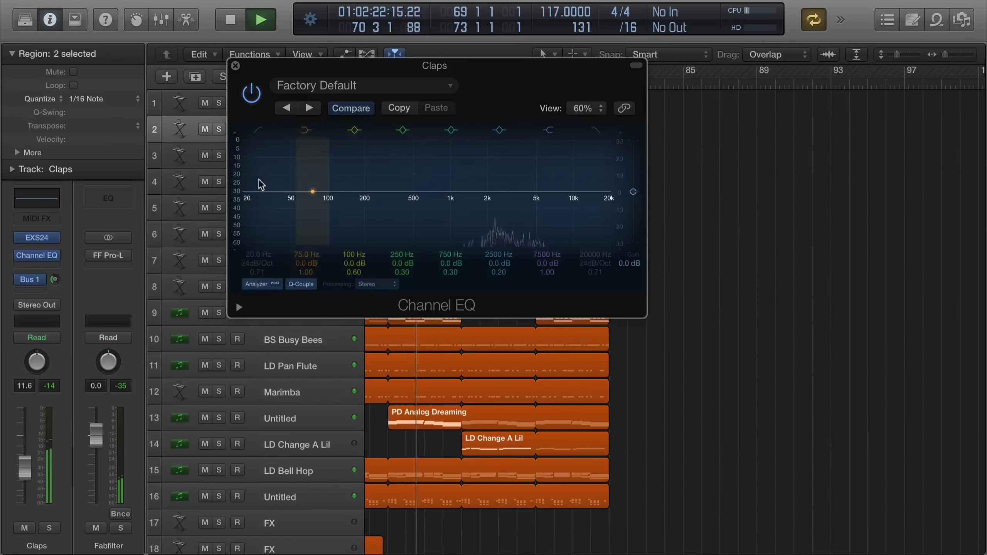
click(257, 131)
drag(250, 264, 257, 228)
key(space)
click(236, 66)
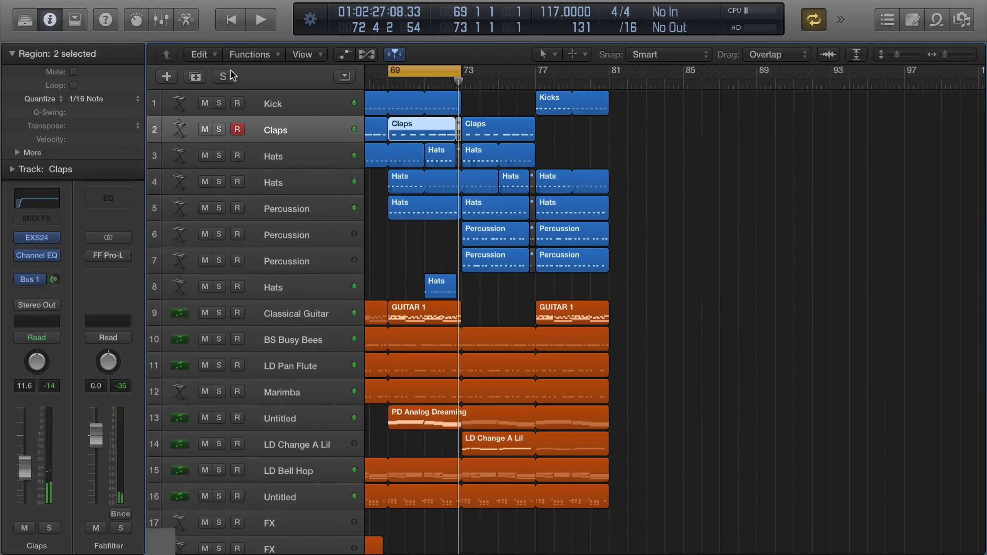
Add a Channel EQ to the first Hats track with a low cut at a 48 dB/Oct slope and the analyzer on.
click(294, 156)
click(39, 205)
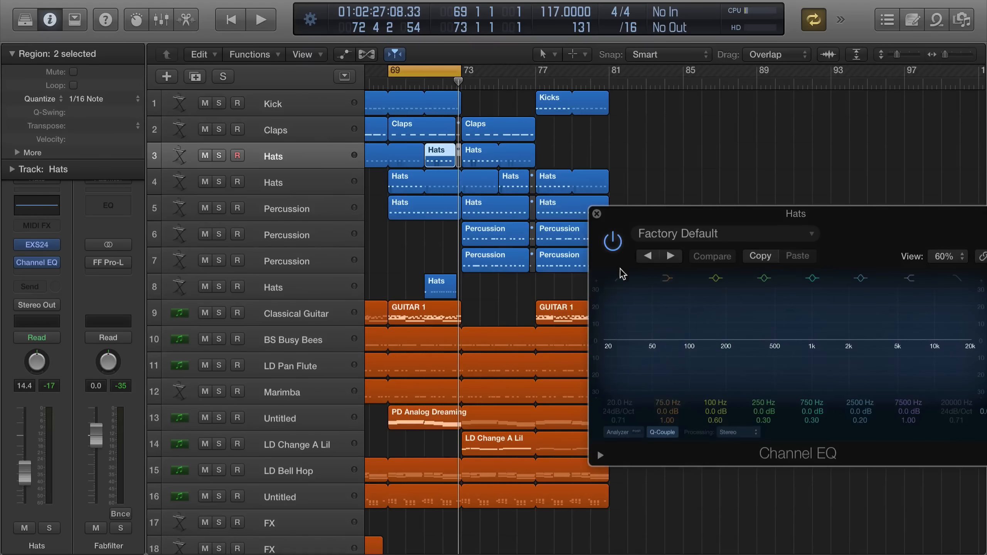
click(620, 279)
drag(610, 410, 618, 324)
key(space)
click(608, 431)
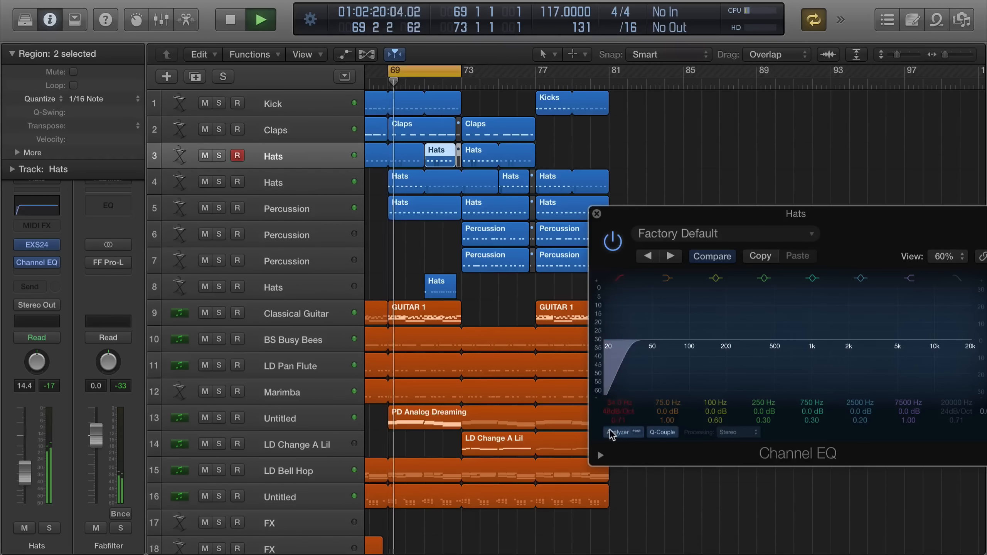
Raise the Hats track's low cut to 550 Hz, audition the loop, and close the EQ.
key(space)
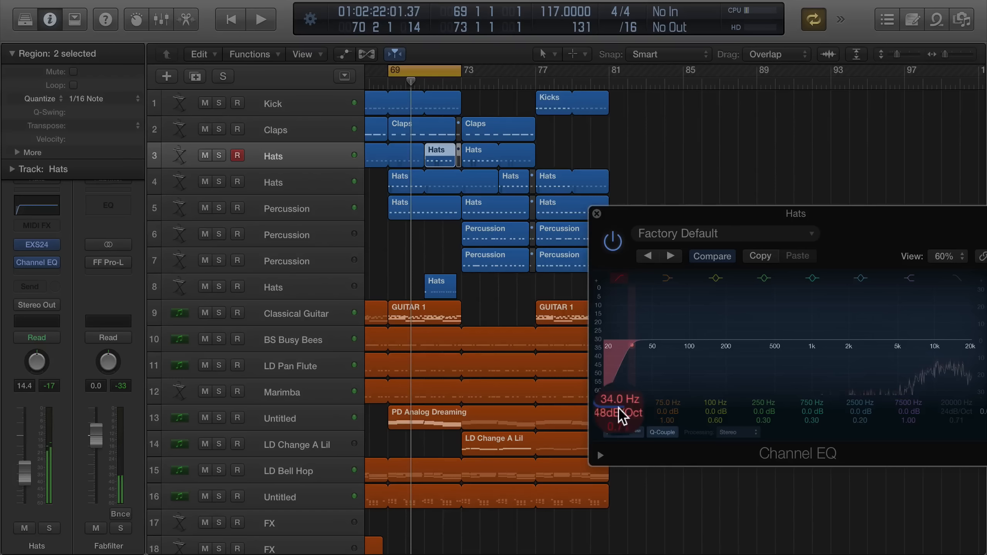
drag(620, 410, 619, 378)
key(space)
key(space)
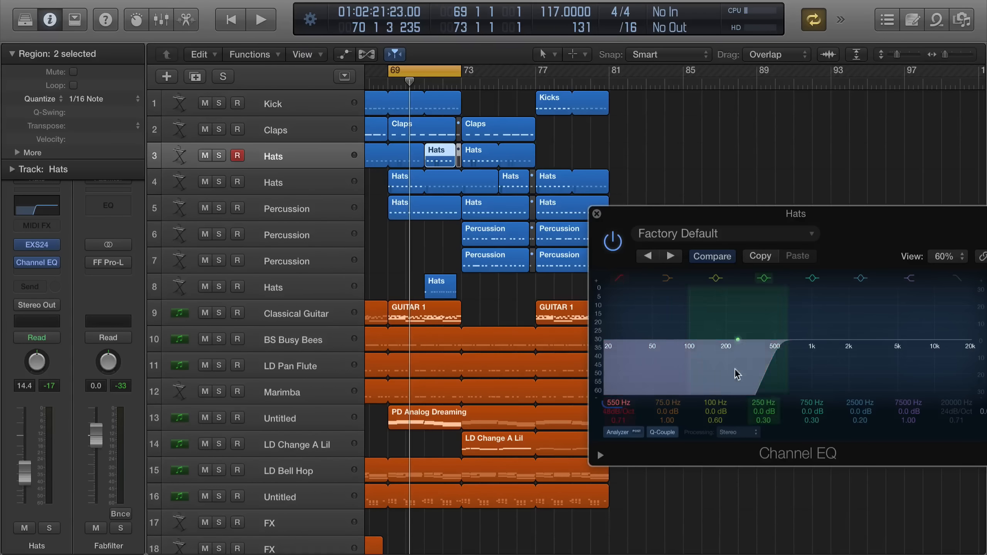
click(597, 215)
Add a Channel EQ to the Classical Guitar track, turn on its analyzer, and play the loop.
click(240, 315)
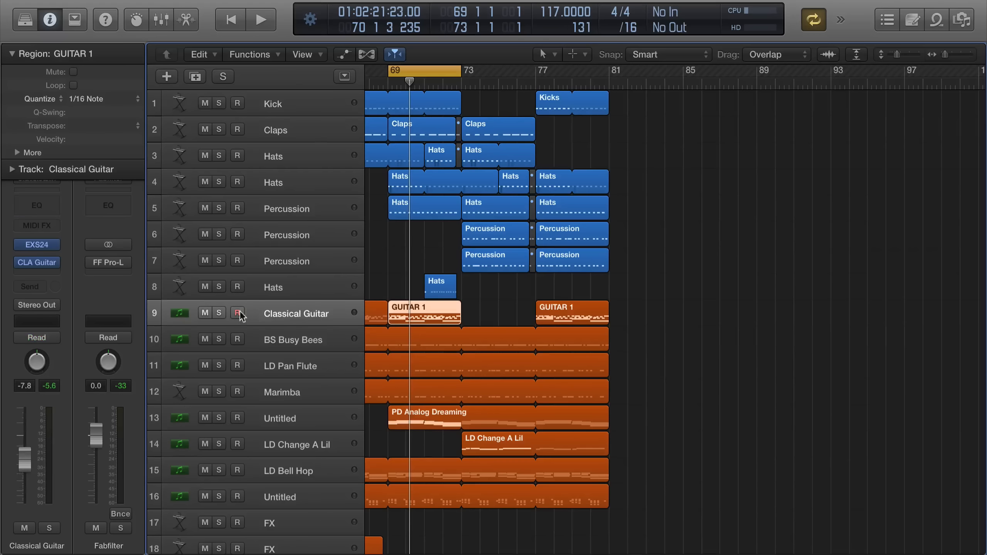
click(37, 206)
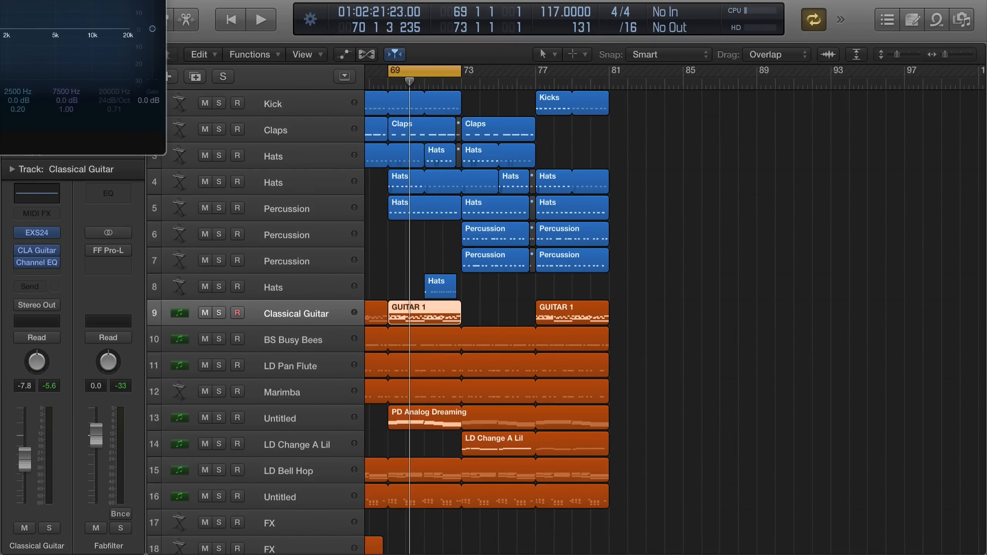
drag(0, 0, 742, 91)
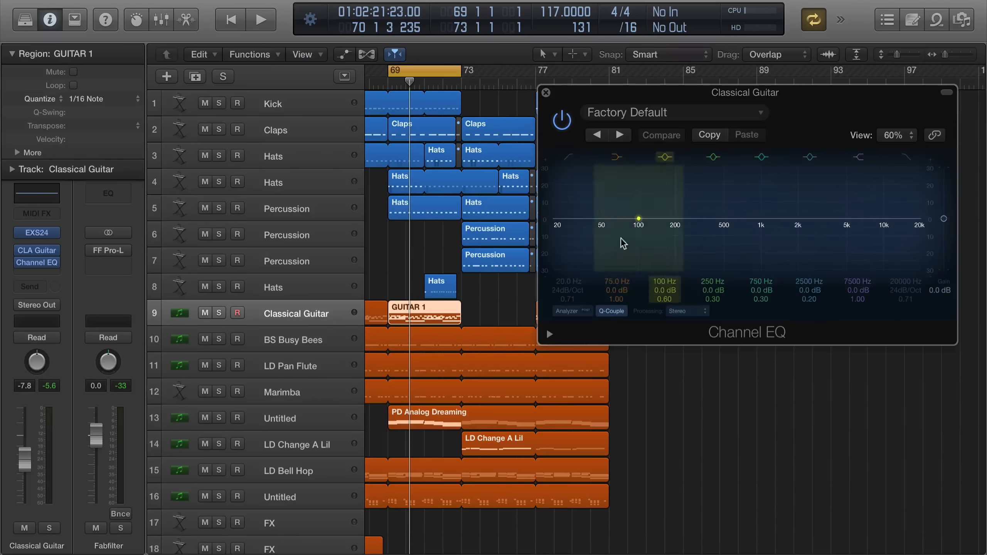
click(579, 311)
key(space)
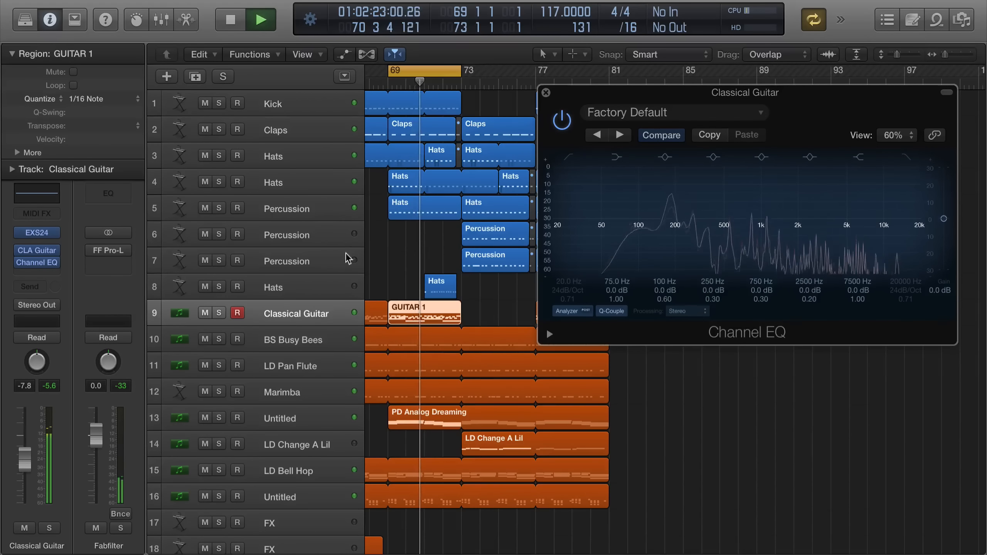
Solo the Classical Guitar track and audition it while viewing the EQ analyzer.
key(space)
click(220, 314)
key(space)
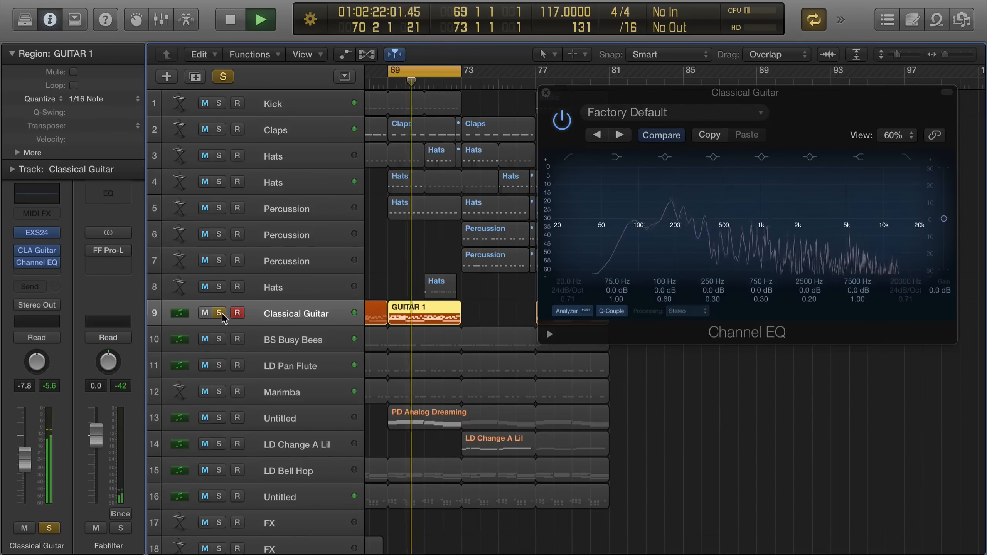
key(space)
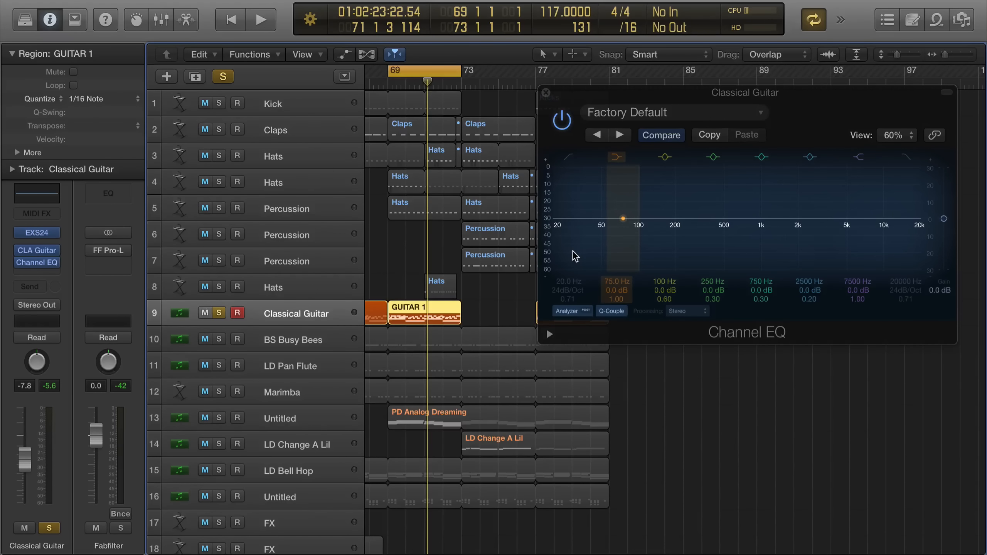
key(space)
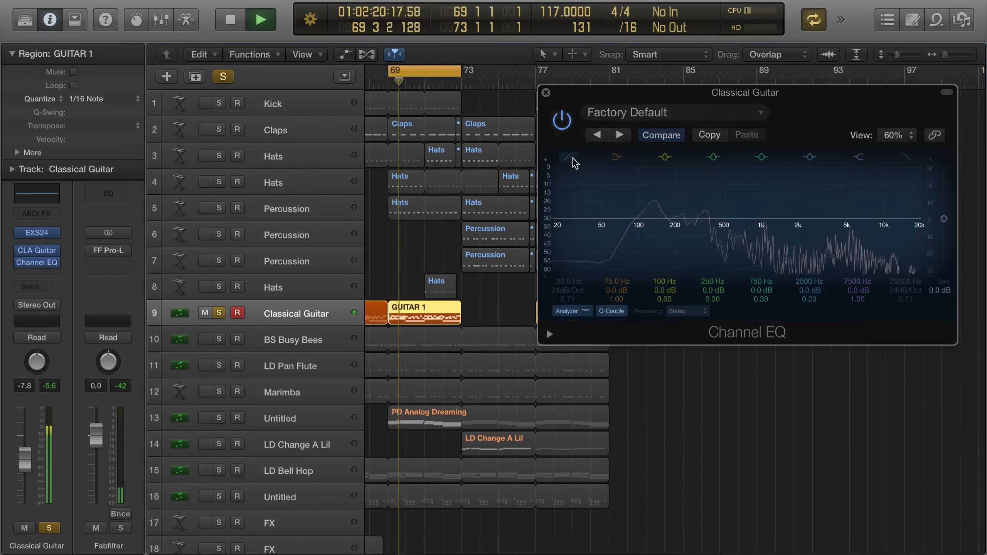
Enable a low cut on the Classical Guitar's EQ at 100 Hz with a 48 dB/Oct slope.
click(566, 313)
click(566, 312)
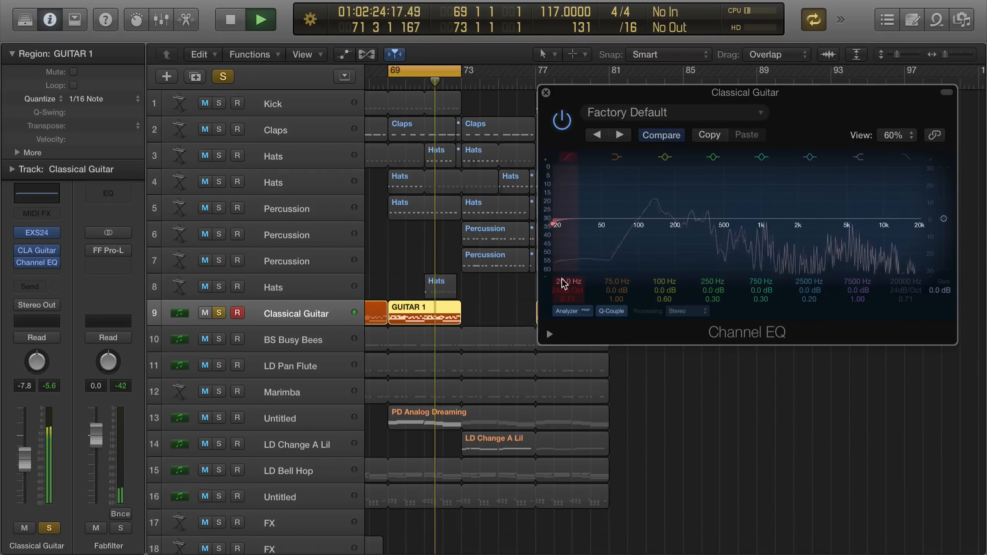
drag(569, 282, 569, 249)
drag(559, 290, 568, 275)
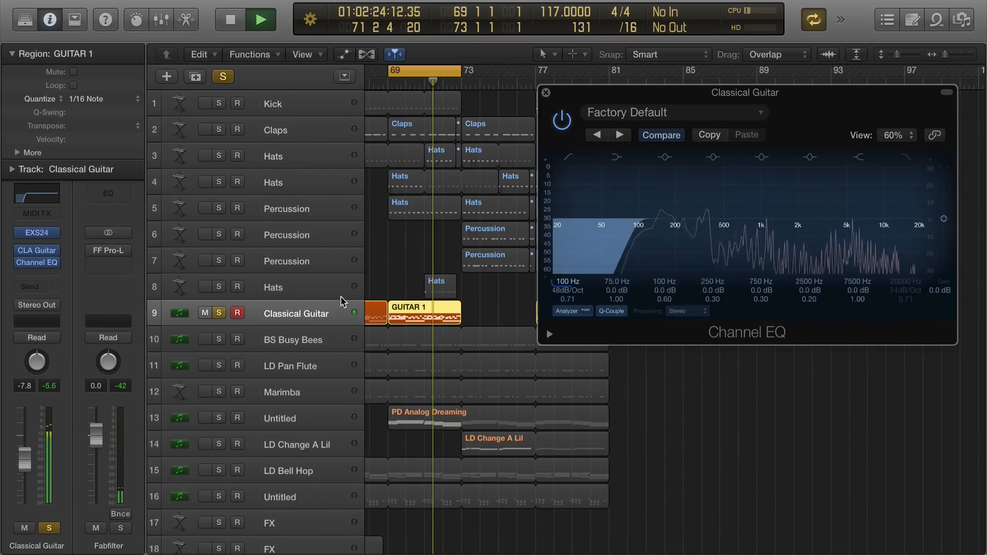
key(space)
Solo the Kick and BS Busy Bees tracks together with the Classical Guitar and play the loop.
click(219, 103)
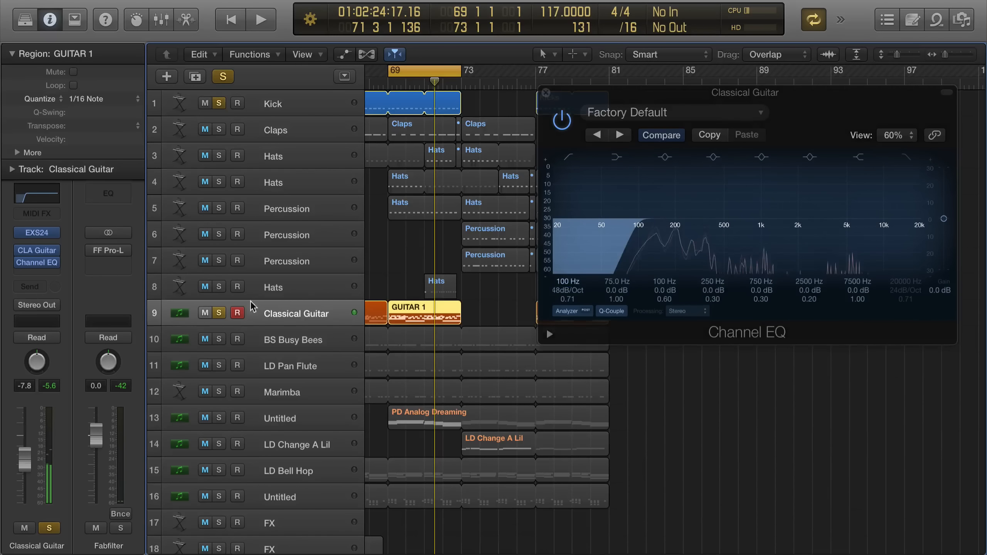
click(219, 340)
key(space)
Raise the Classical Guitar's low cut to 205 Hz while auditioning it against the kick and bass.
drag(568, 281, 569, 272)
key(space)
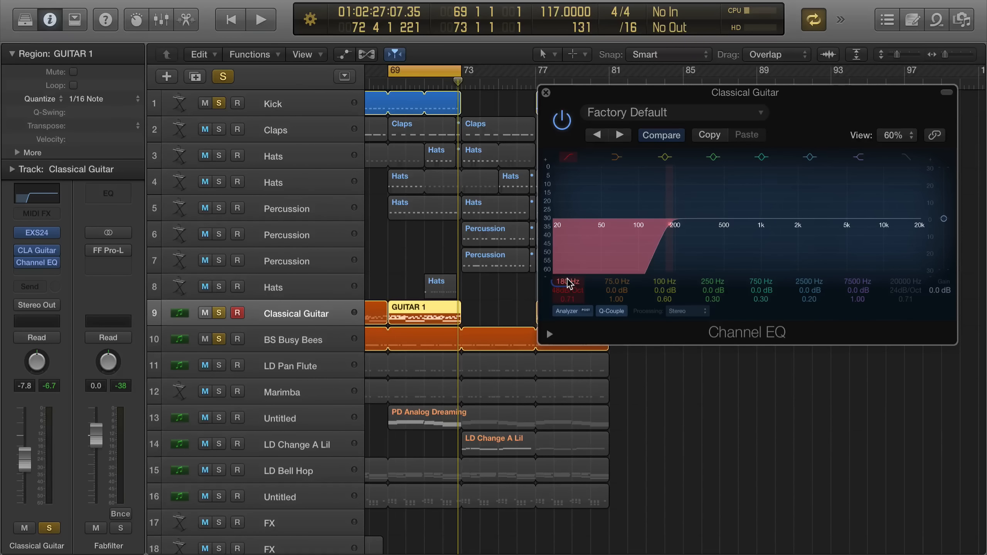
key(space)
drag(567, 280, 568, 270)
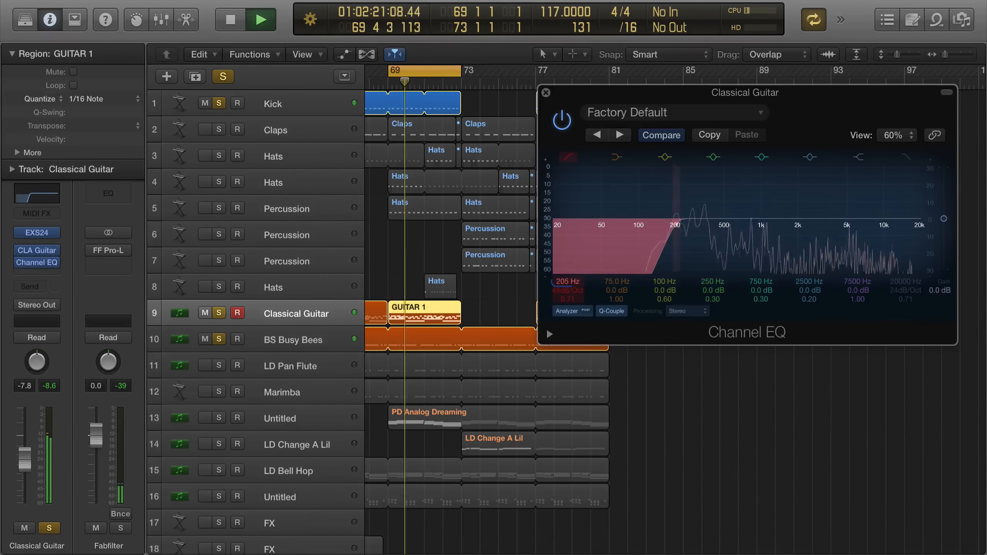
key(space)
Solo the LD Pan Flute track, open its Channel EQ, and play the loop with the analyzer on.
click(287, 364)
click(219, 365)
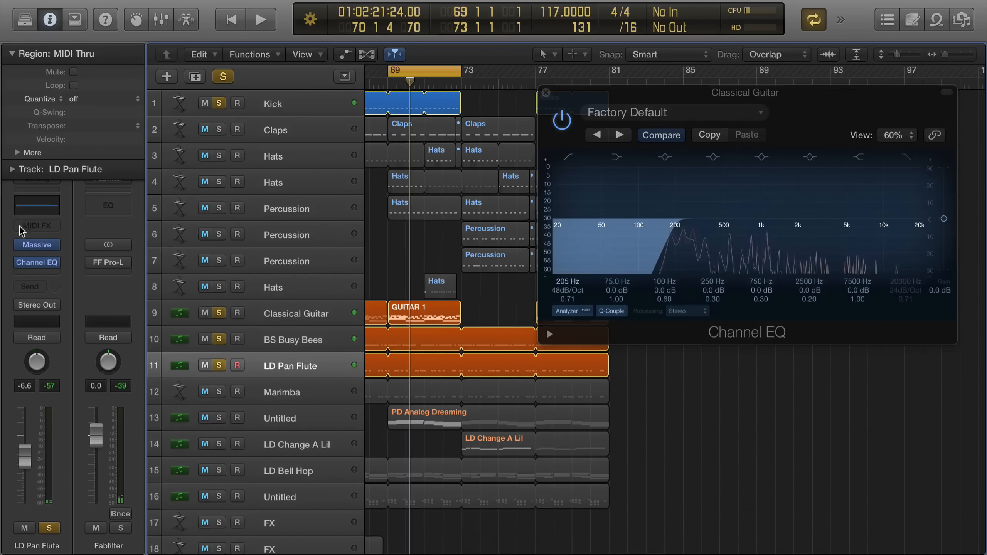
click(42, 263)
drag(152, 2, 653, 315)
key(space)
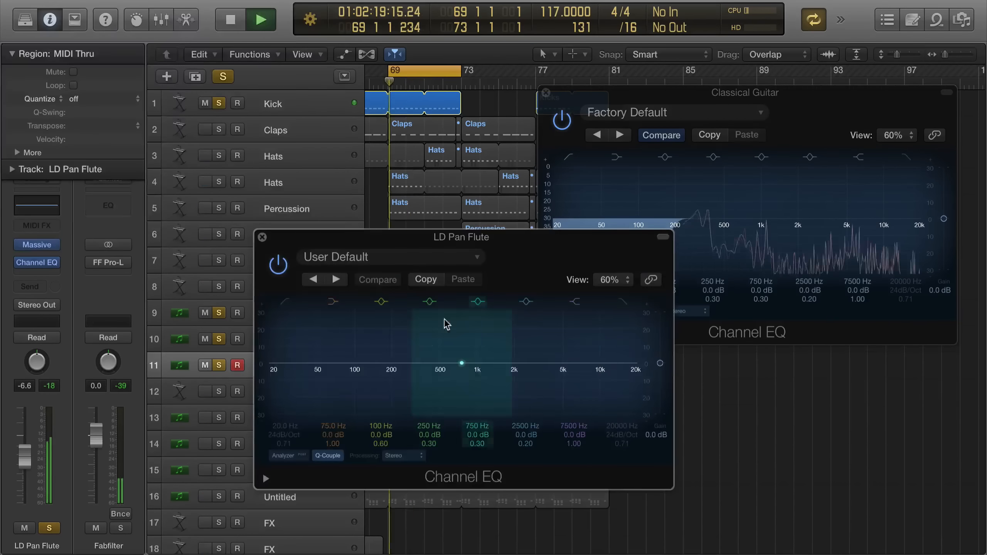
click(284, 455)
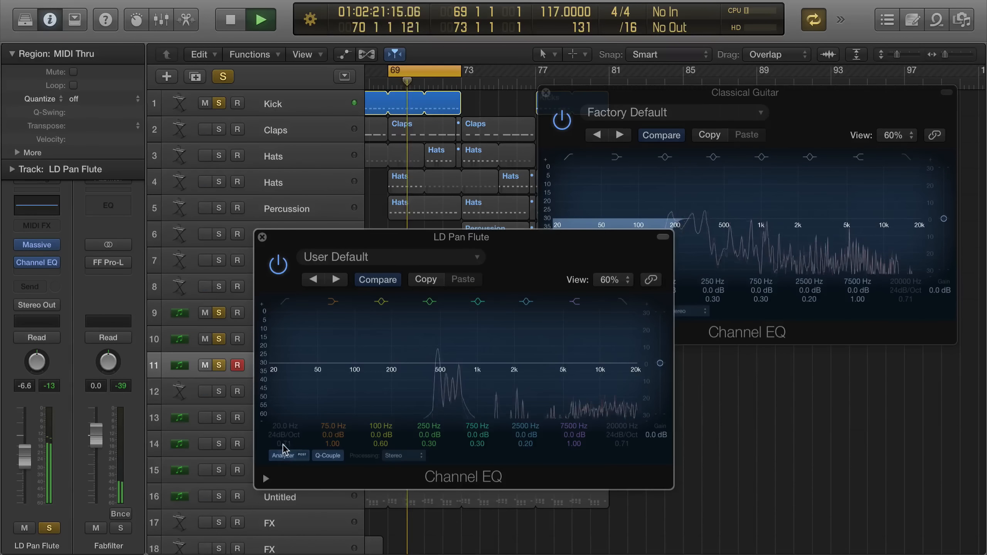
Enable a low cut on the LD Pan Flute's EQ at 295 Hz with a 48 dB/Oct slope and close the EQ.
click(284, 431)
drag(284, 431, 283, 394)
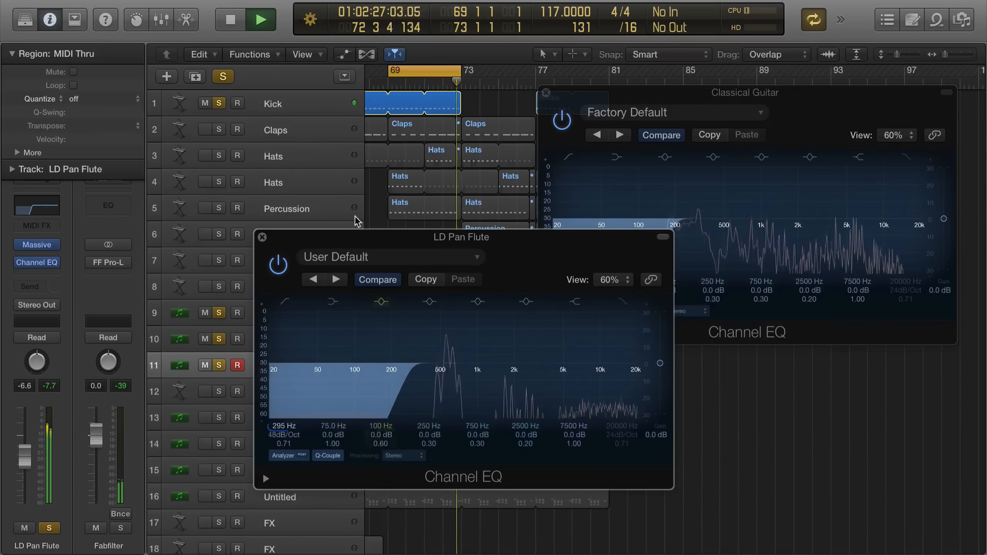
click(263, 236)
key(space)
Unsolo the Kick, solo the Marimba track, and switch on and open the Marimba's Channel EQ.
click(219, 103)
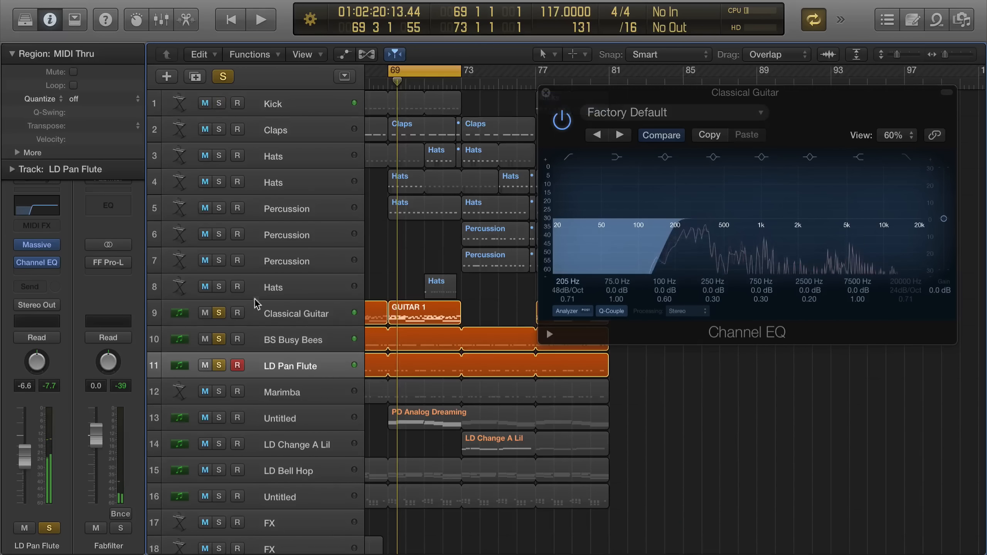
click(218, 391)
click(281, 396)
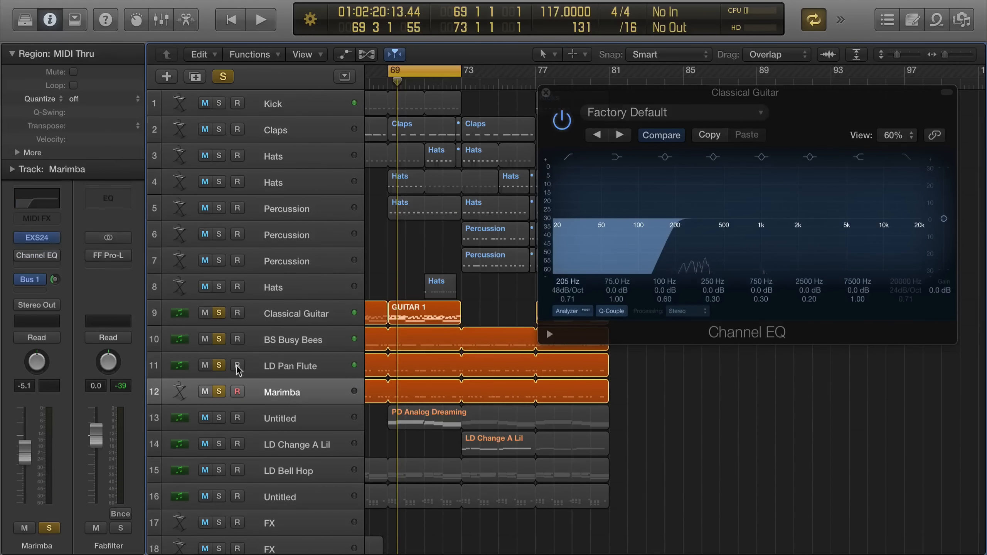
click(40, 255)
drag(19, 1, 692, 229)
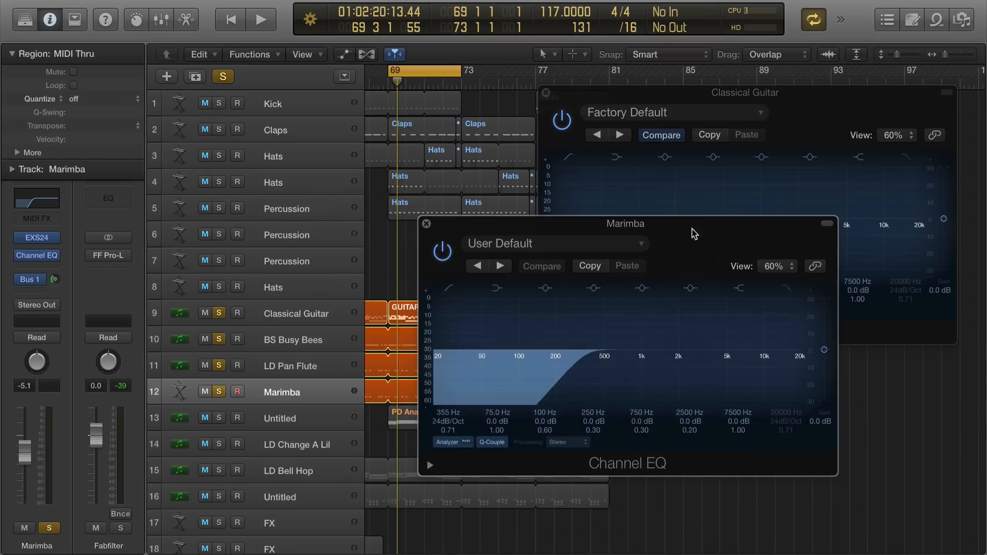
Set the Marimba's low cut to 305 Hz with a 48 dB/Oct slope, audition it with the analyzer, and close the EQ.
key(space)
click(450, 443)
click(450, 442)
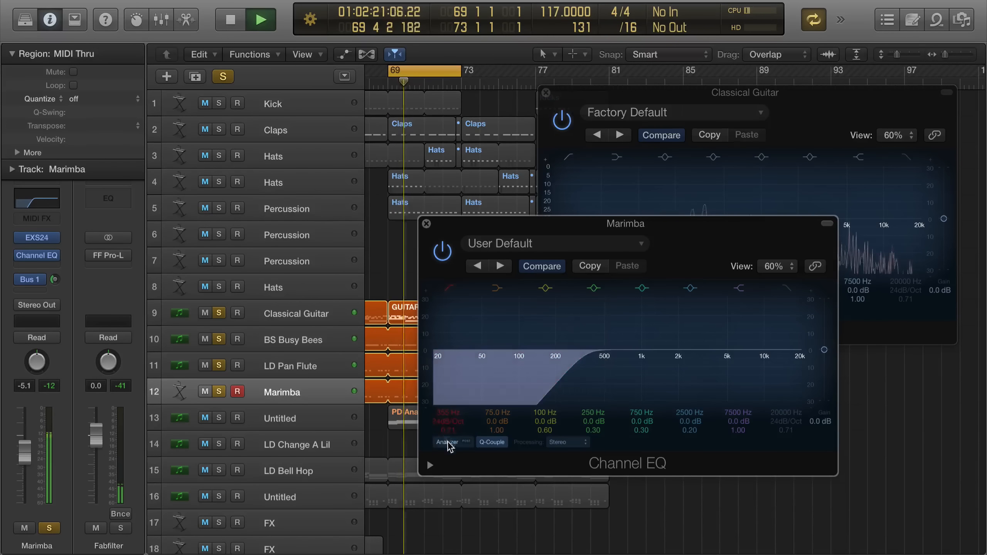
mouse_move(443, 421)
mouse_down()
mouse_move(447, 411)
mouse_move(448, 494)
mouse_move(448, 424)
mouse_up()
key(space)
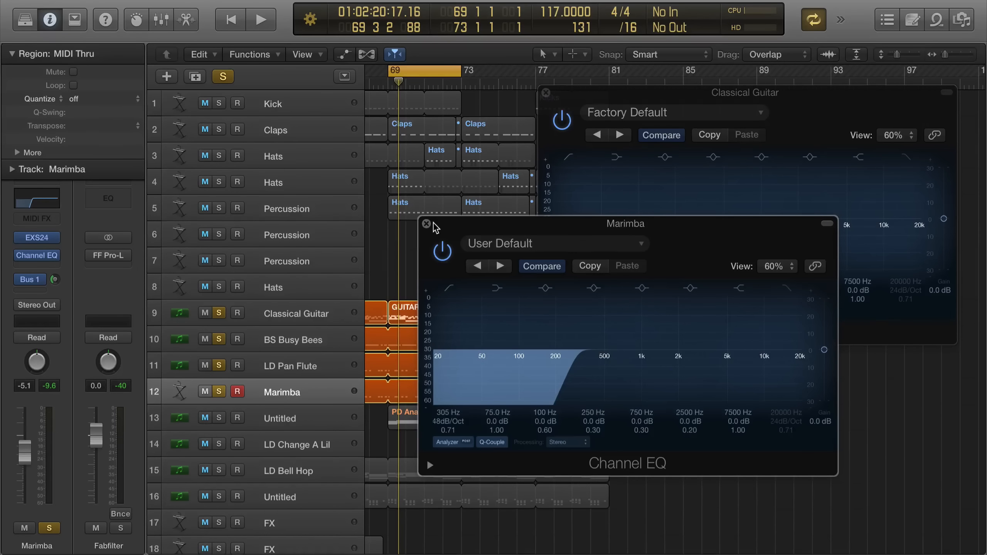
key(space)
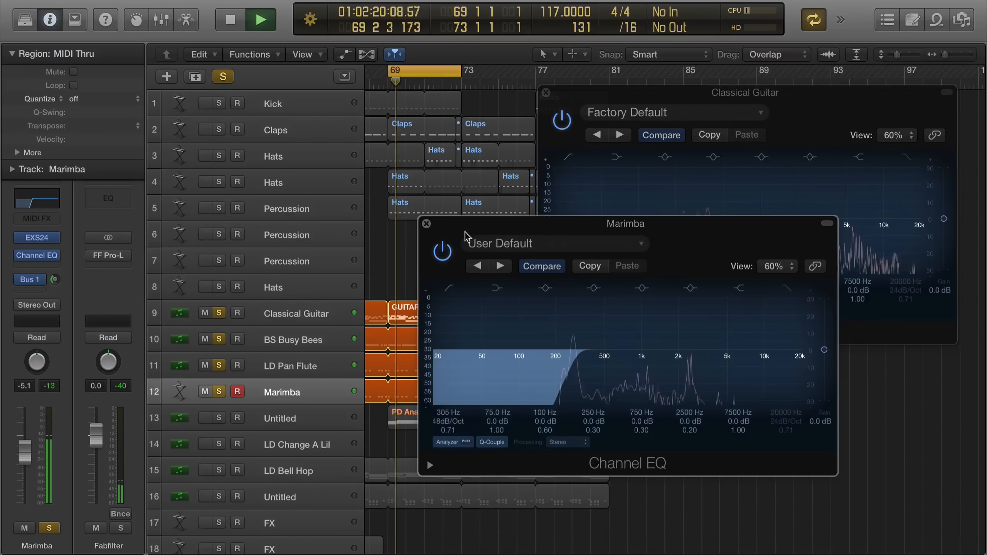
click(427, 224)
Solo the PD Analog Dreaming and LD Change A Lil tracks and move the cycle range to bars 73–77.
click(295, 445)
click(219, 417)
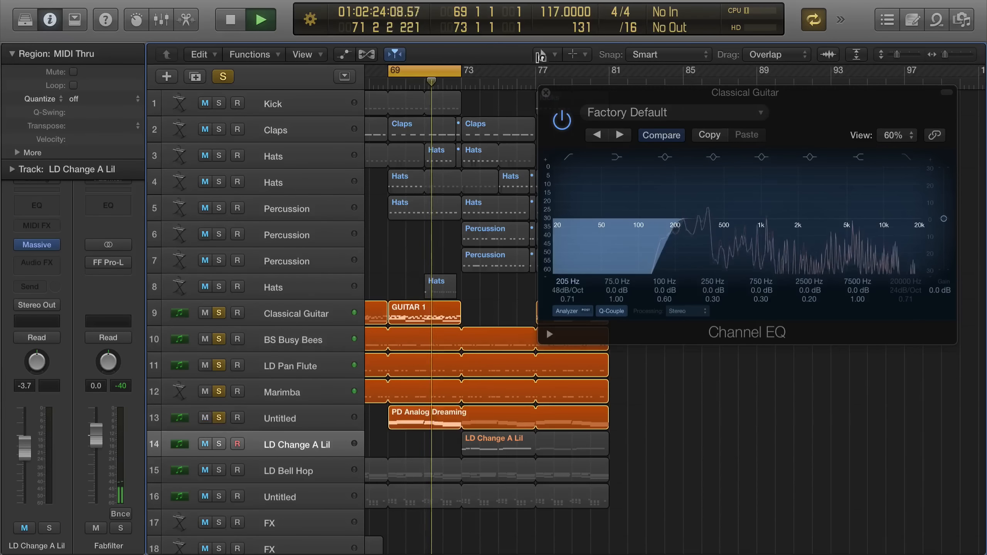
drag(455, 71, 529, 71)
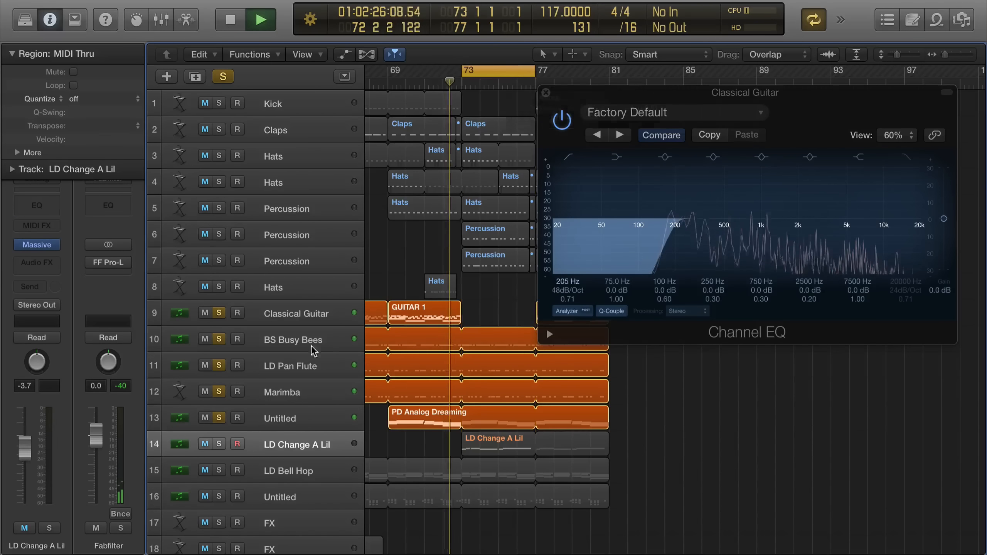
click(216, 445)
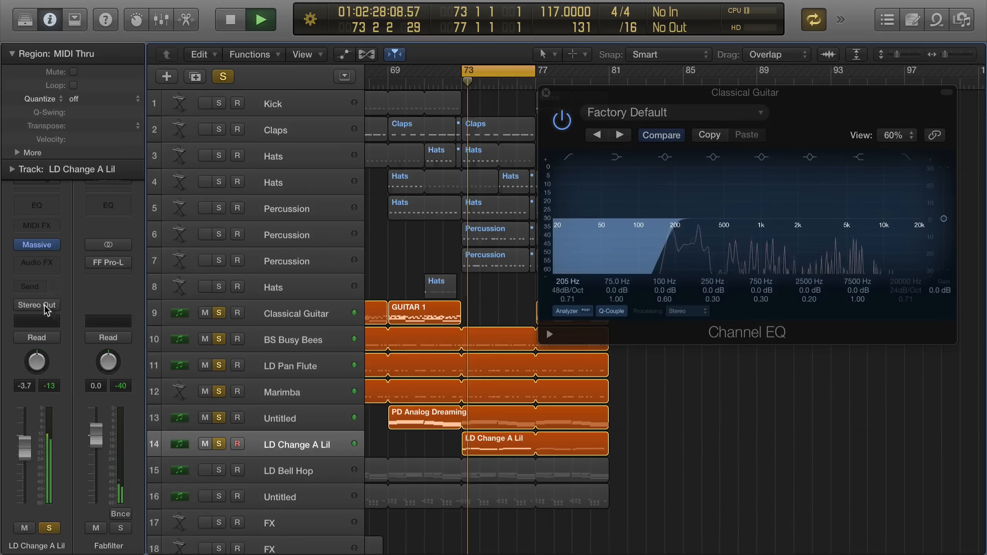
Add a Channel EQ to the LD Change A Lil track with a low cut at 138 Hz and a 48 dB/Oct slope.
click(46, 206)
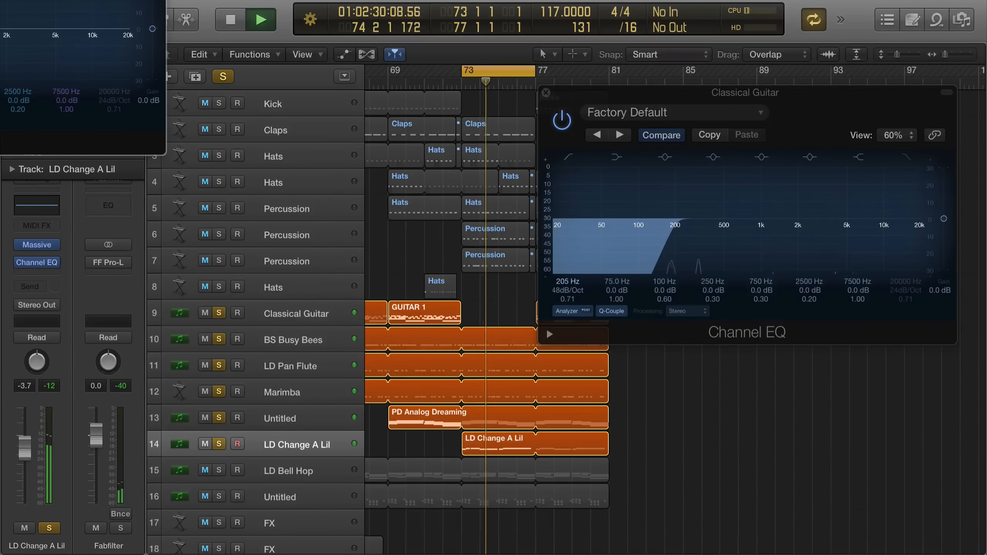
drag(0, 0, 380, 72)
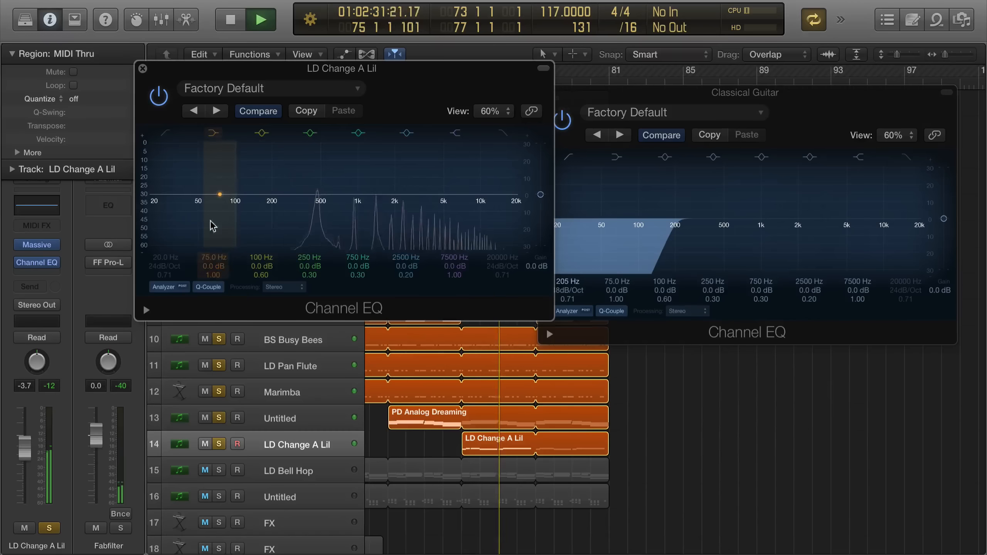
click(164, 133)
drag(167, 235, 251, 235)
drag(250, 199, 252, 199)
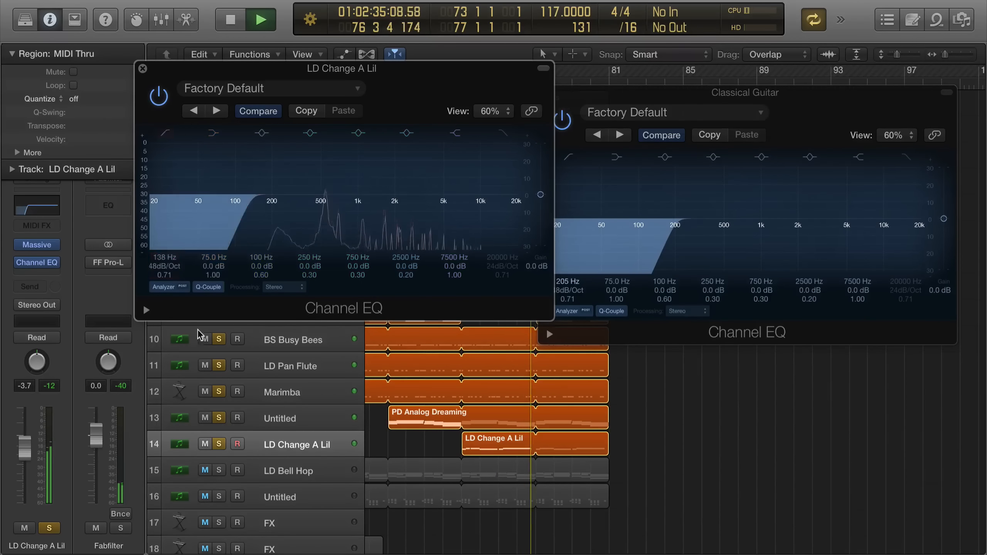
Close the LD Change A Lil EQ, stop playback, and solo the LD Bell Hop track.
click(143, 70)
key(space)
click(253, 470)
click(217, 470)
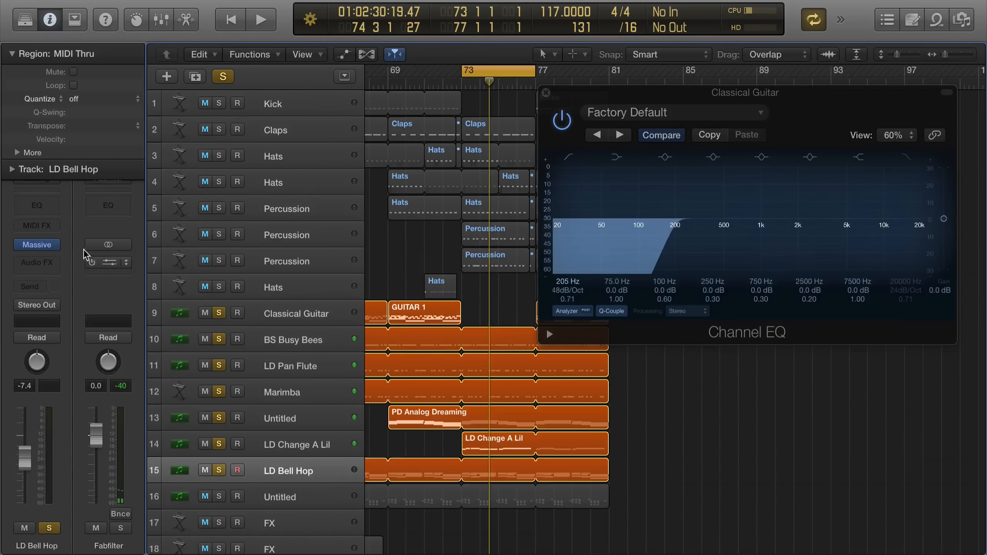
Add a Channel EQ to the LD Bell Hop track and play that track alone with the EQ's analyzer on.
click(47, 206)
drag(213, 312, 220, 438)
key(space)
drag(106, 0, 729, 165)
click(409, 385)
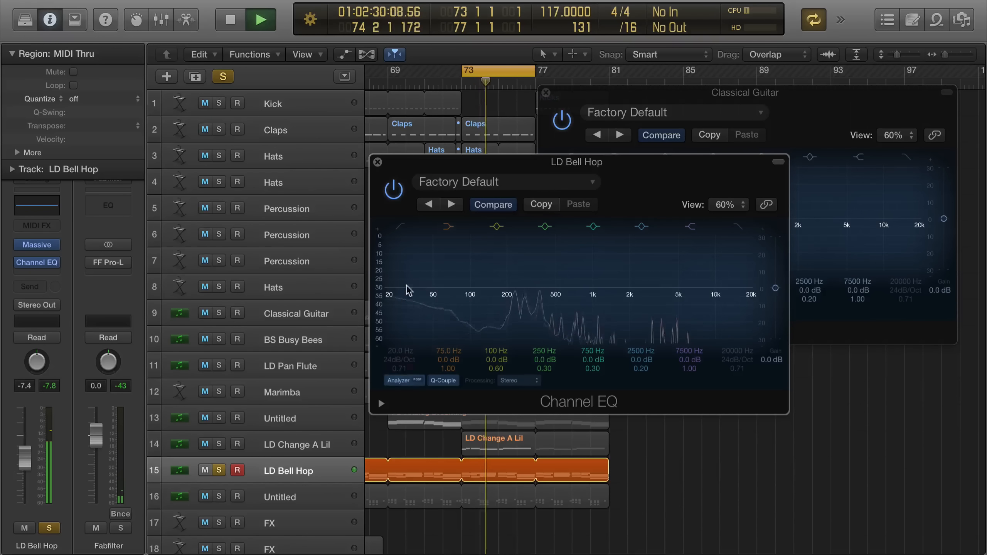
Set the LD Bell Hop EQ's low cut to 210 Hz with a 48 dB/Oct slope while auditioning the track.
key(space)
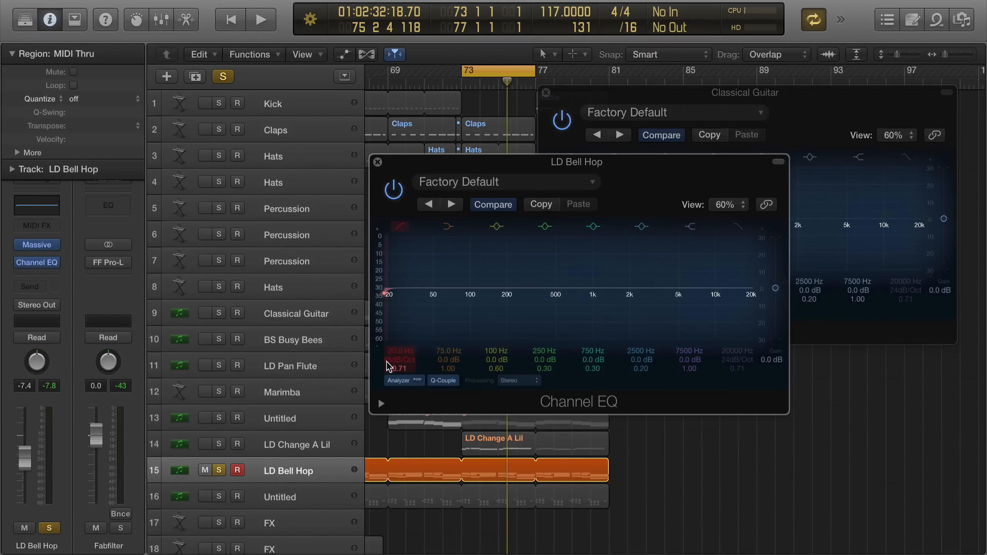
key(space)
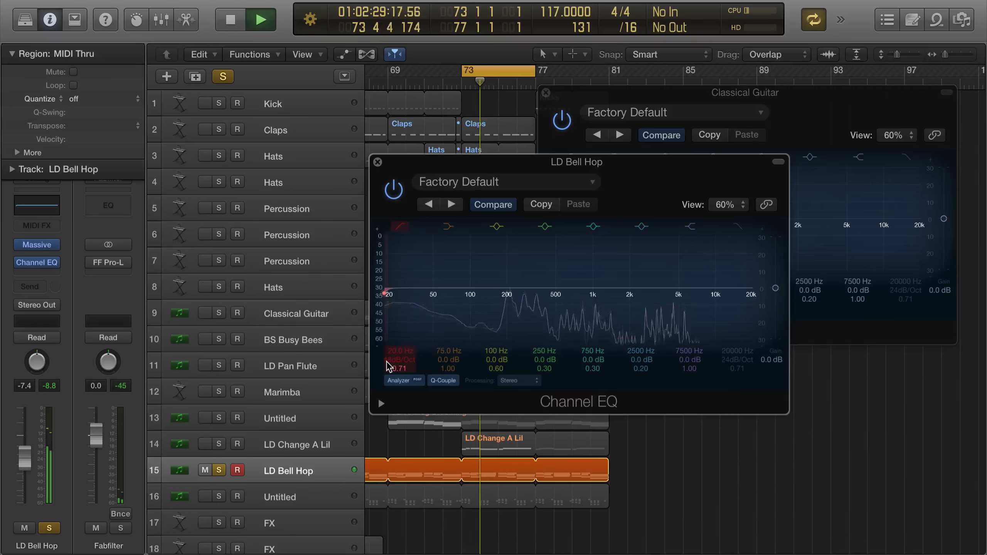
key(space)
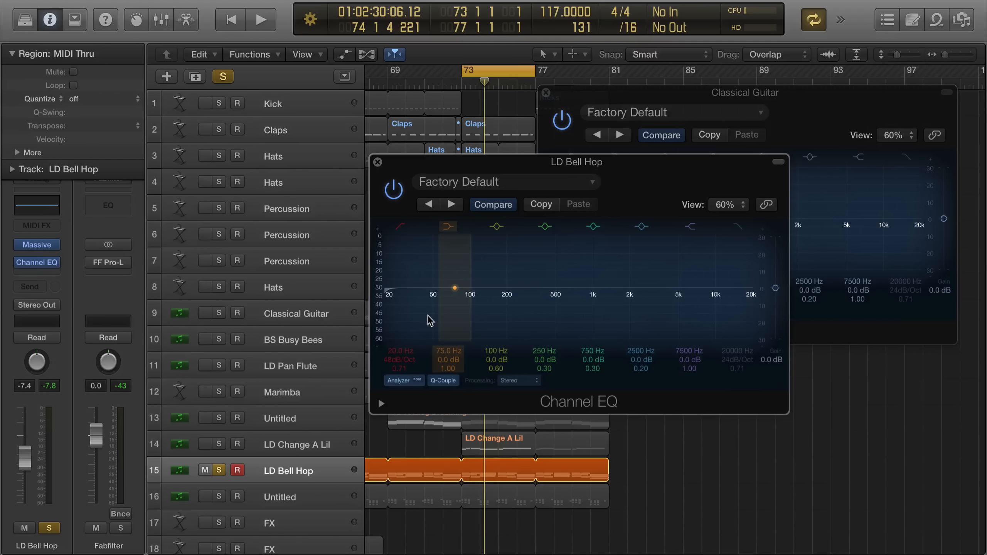
key(space)
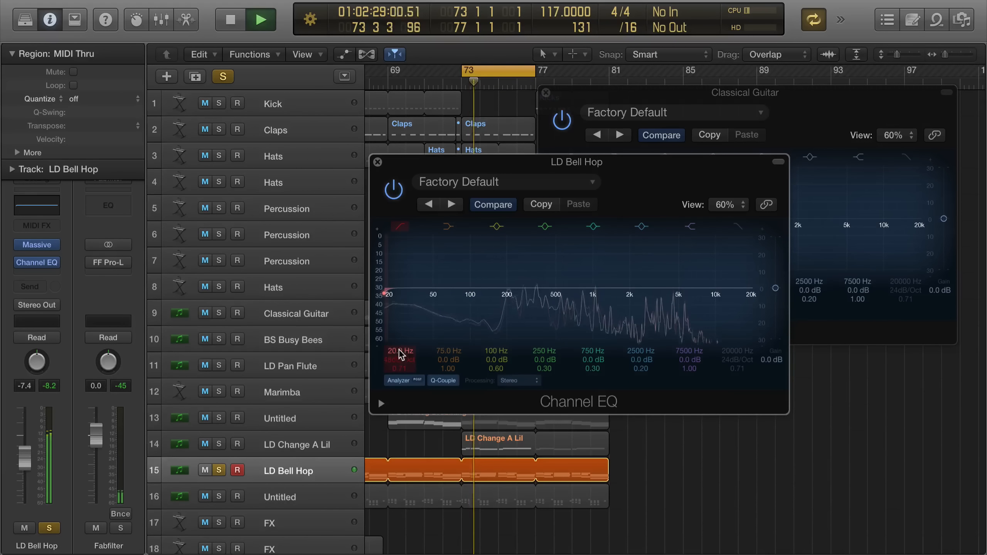
drag(401, 355, 401, 314)
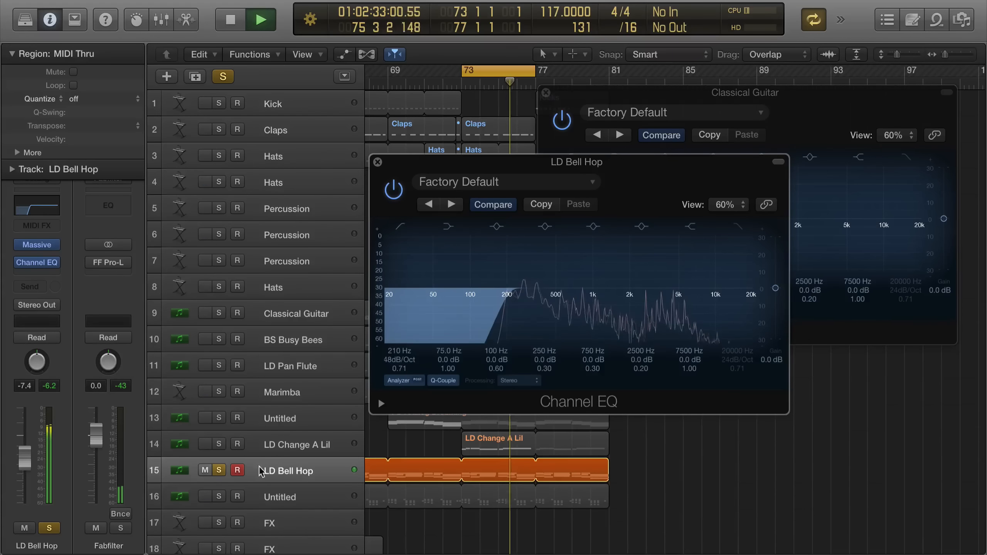
Solo the Kick and BS Busy Bees tracks with LD Bell Hop and extend the looped Kicks region to bar 77.
click(218, 103)
click(218, 339)
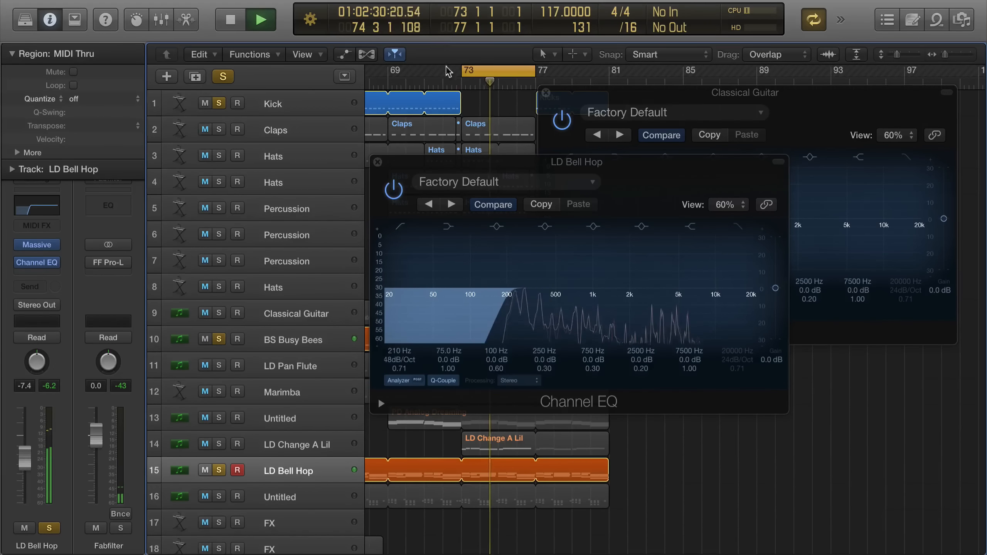
drag(459, 97, 535, 104)
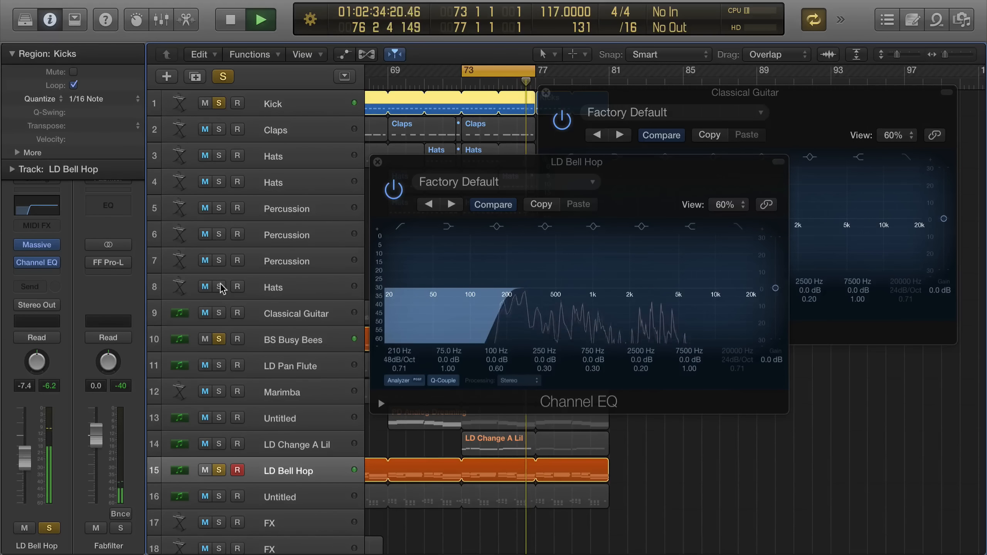
Solo the Classical Guitar track and extend the looped GUITAR 1 region to bar 77.
click(218, 313)
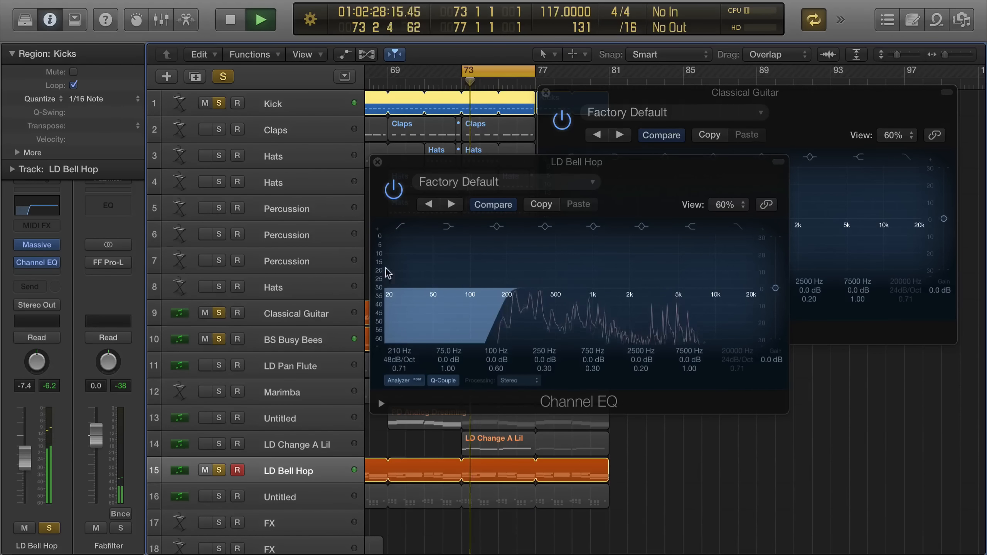
drag(427, 161, 682, 207)
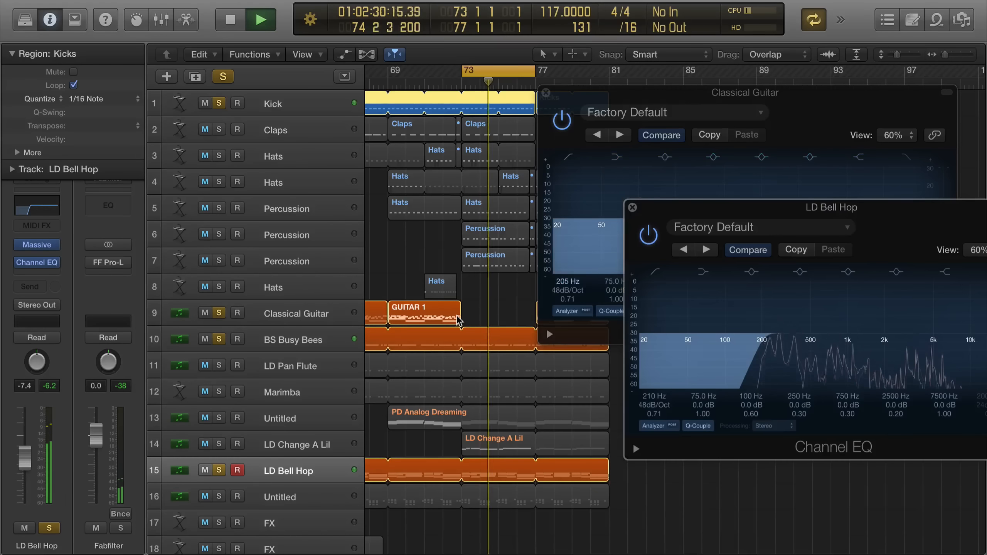
drag(459, 320, 540, 319)
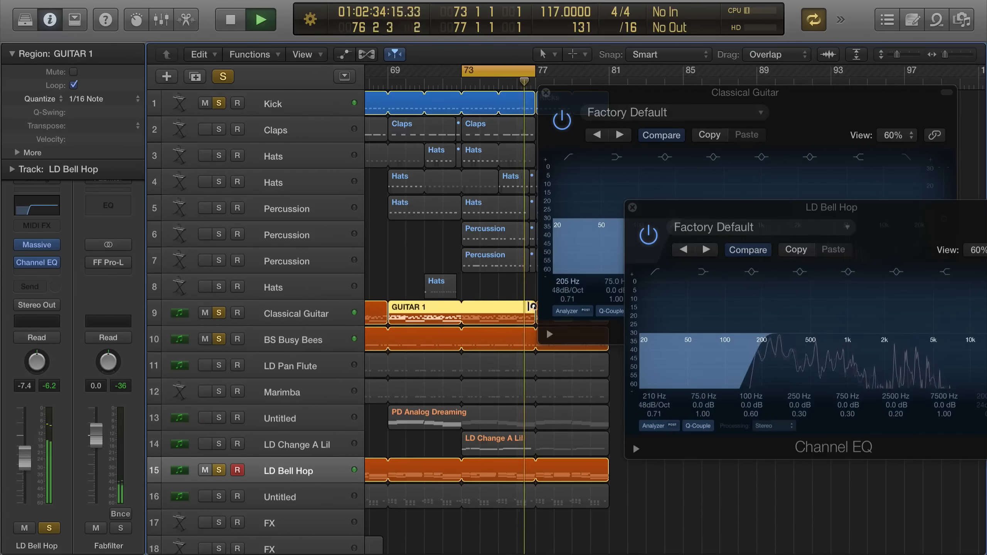
Place the LD Bell Hop EQ window beside the Classical Guitar EQ to compare their low cuts and analyzer curves.
drag(687, 212, 81, 59)
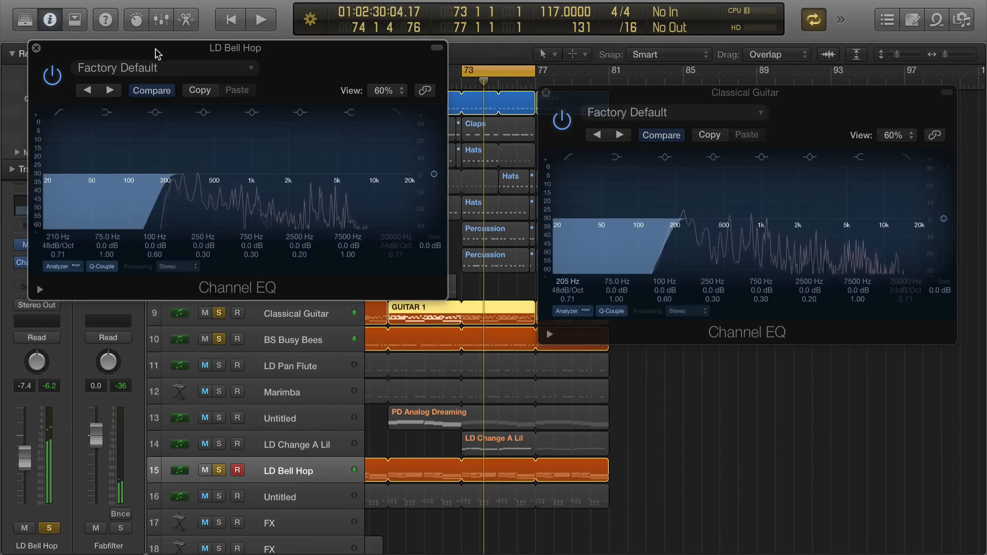
drag(157, 54, 698, 206)
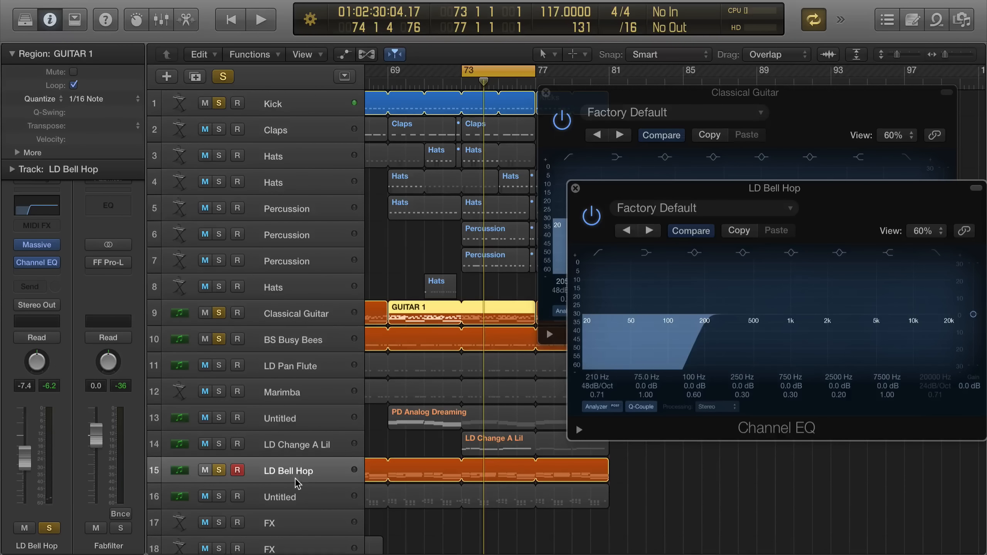
drag(670, 187, 618, 248)
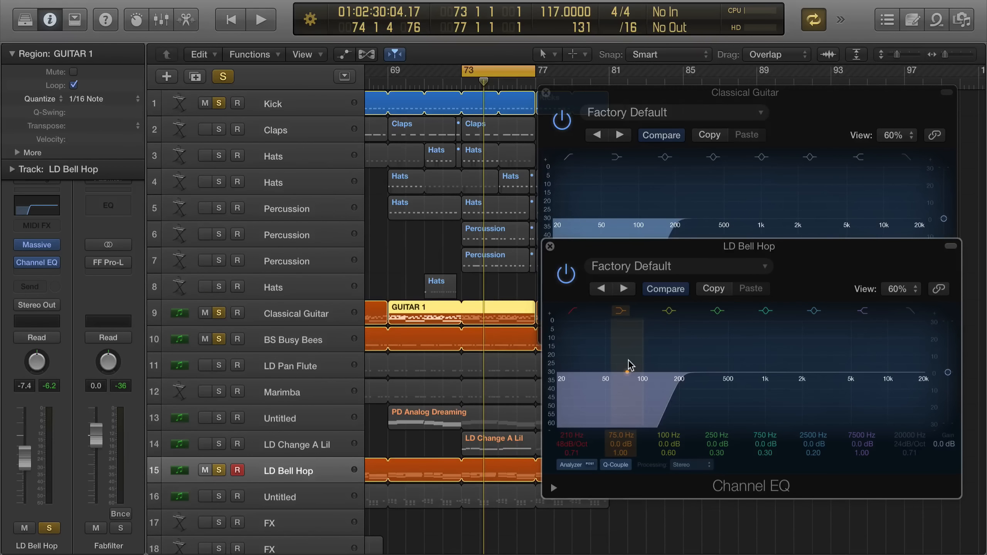
drag(641, 253, 183, 252)
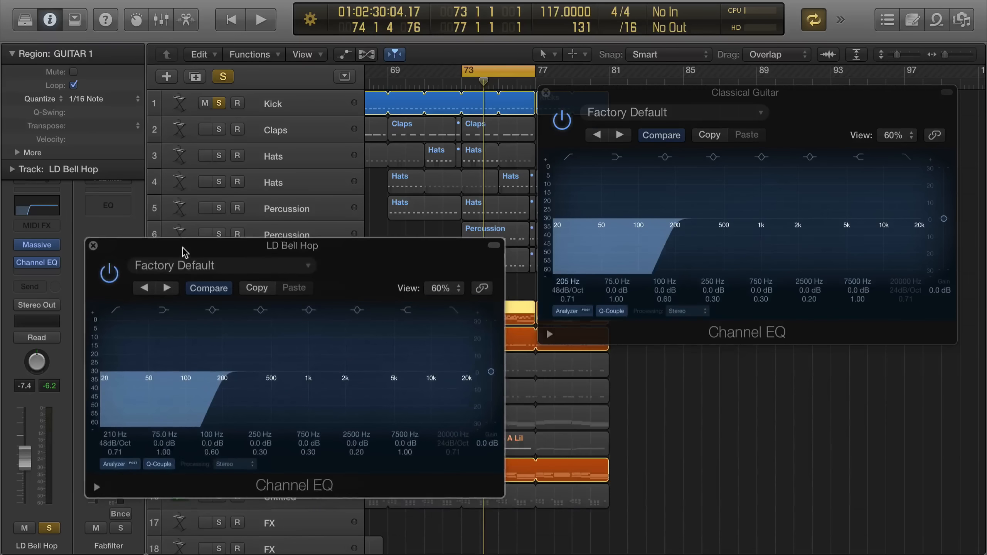